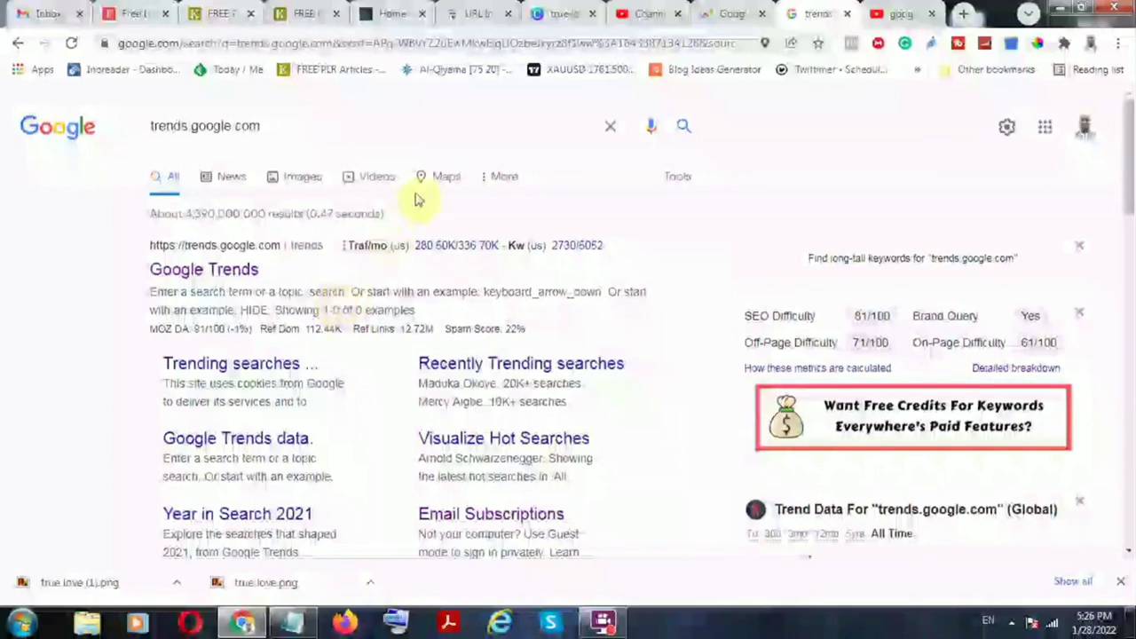
Bring up the Google Trends home page and check the region code in its address and the list of available countries.
click(732, 13)
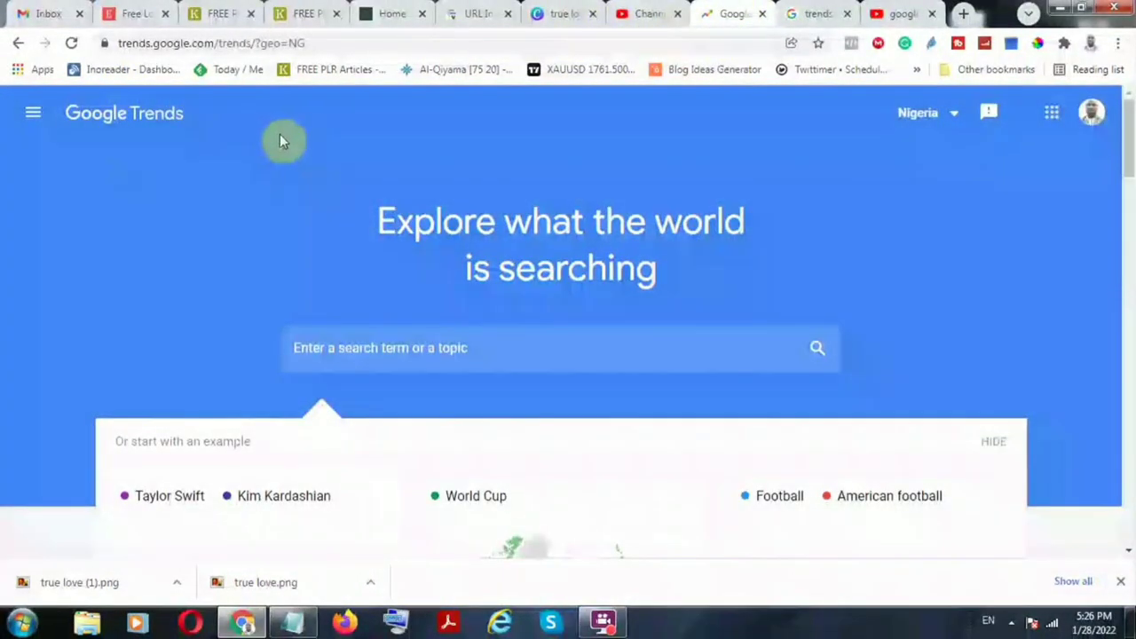
drag(255, 43, 331, 44)
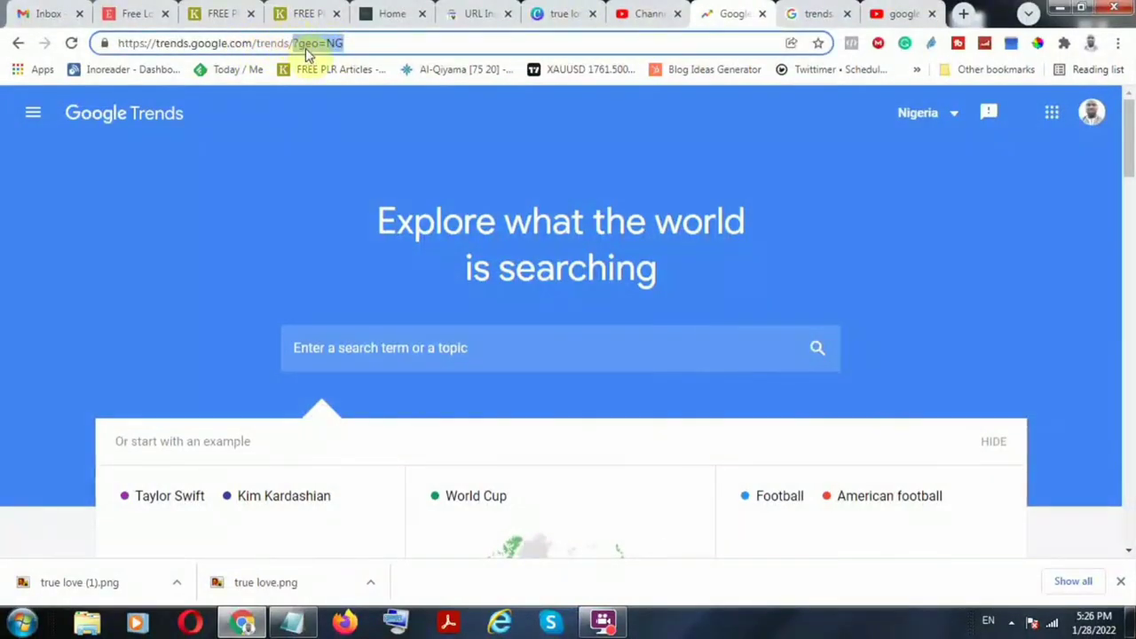
click(1042, 313)
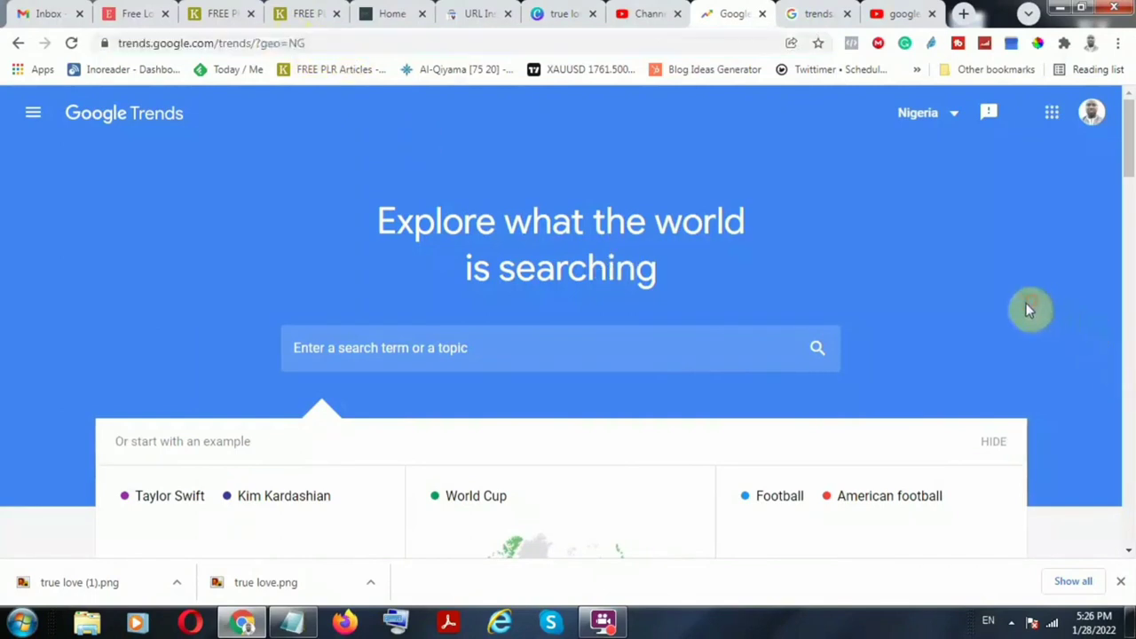
click(920, 125)
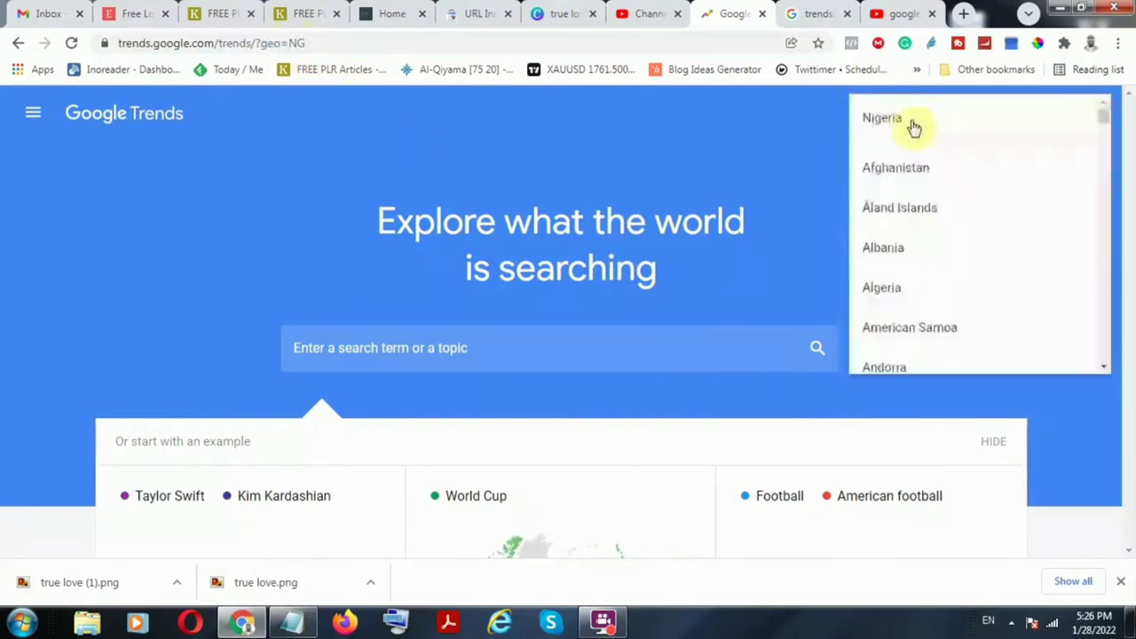
click(698, 158)
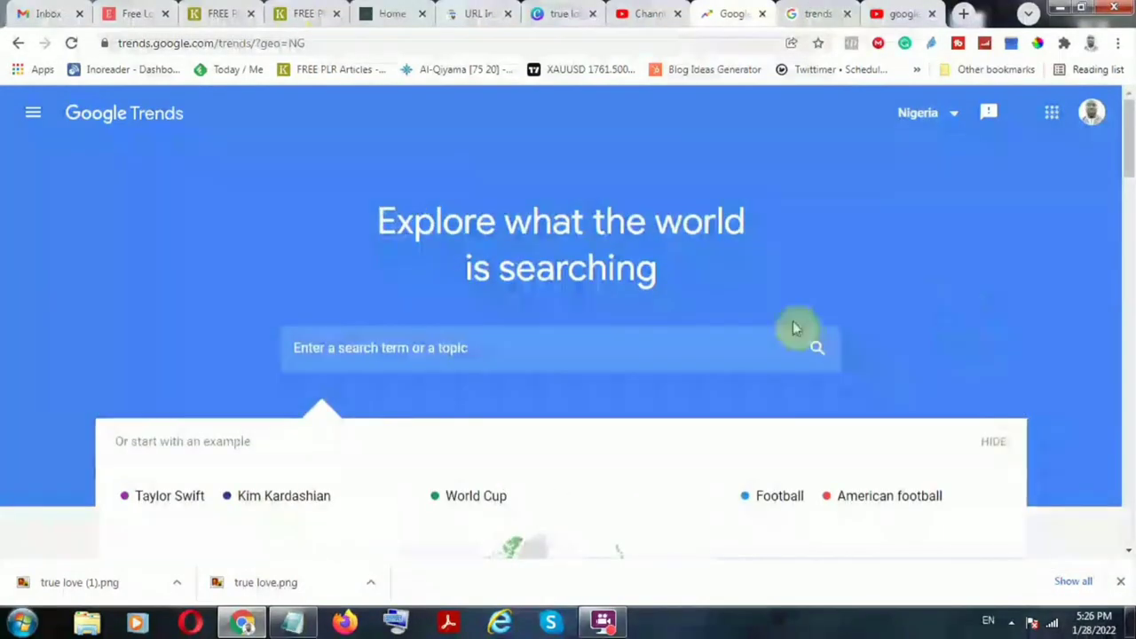
Look over the example searches and the Latest Stories and Insights section on the Google Trends home page.
scroll(390, 342, down, 1)
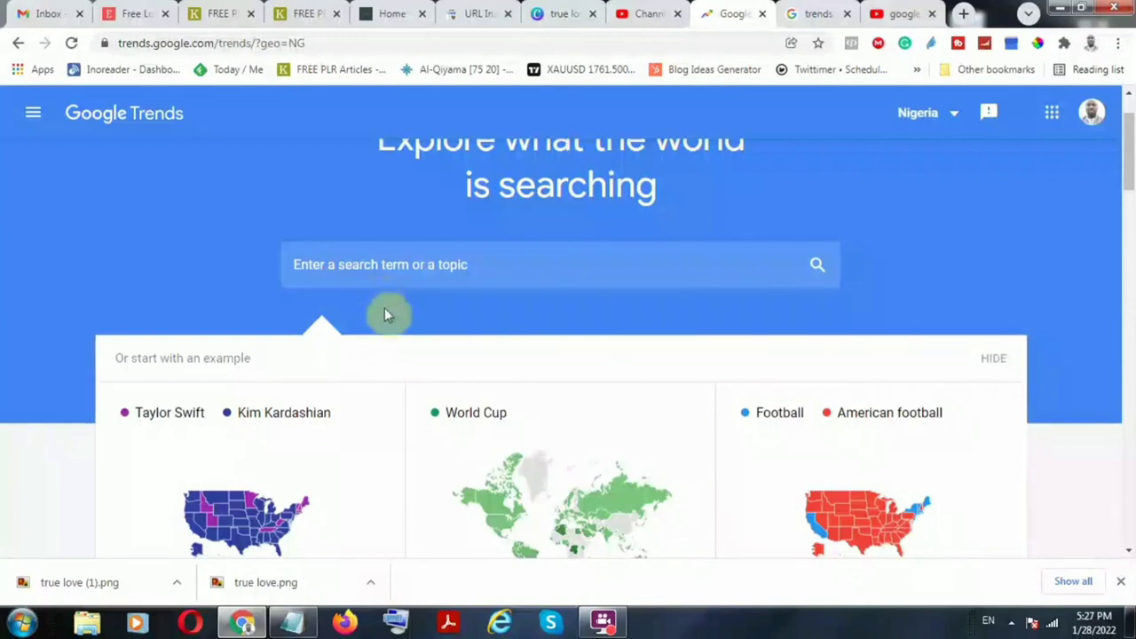
scroll(461, 346, down, 1)
scroll(455, 354, down, 2)
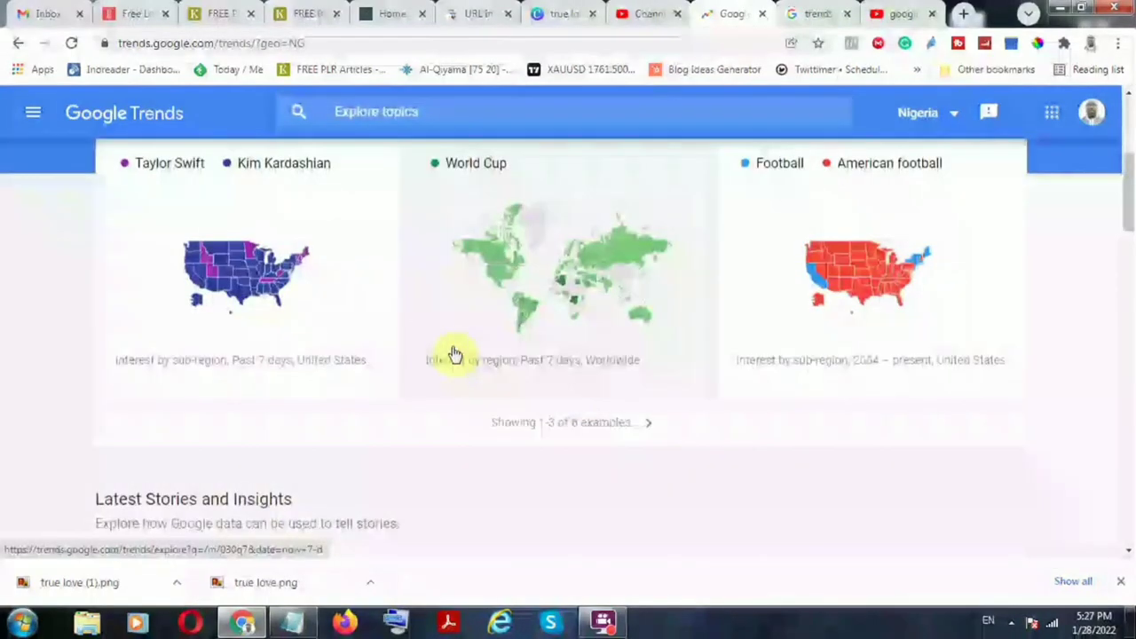
scroll(455, 353, up, 2)
scroll(446, 362, down, 2)
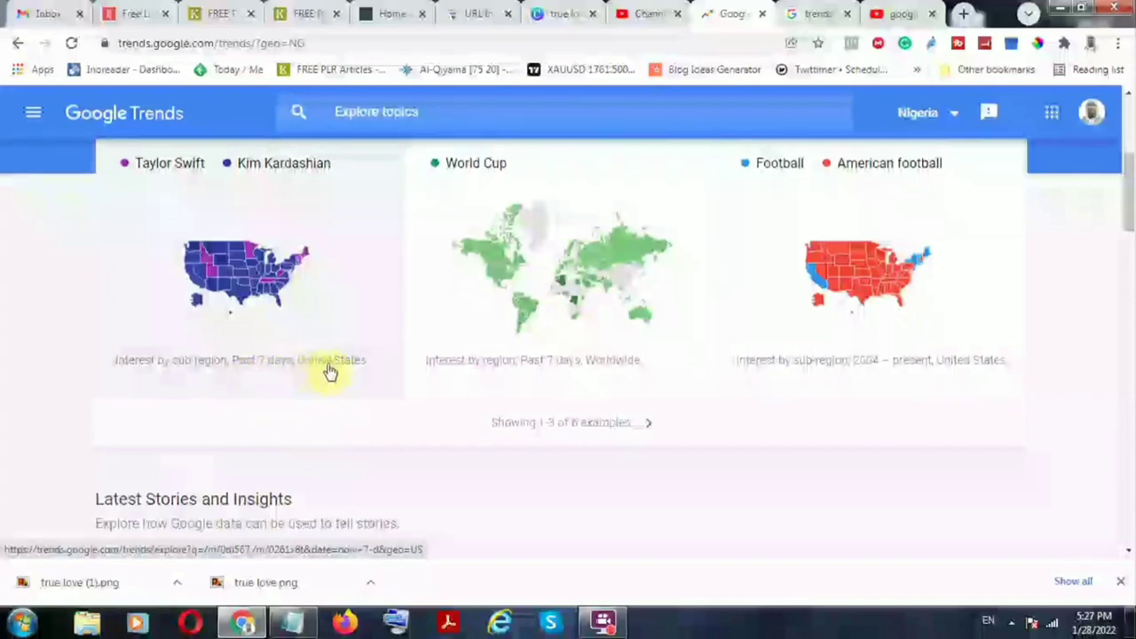
scroll(253, 348, up, 1)
scroll(253, 347, up, 1)
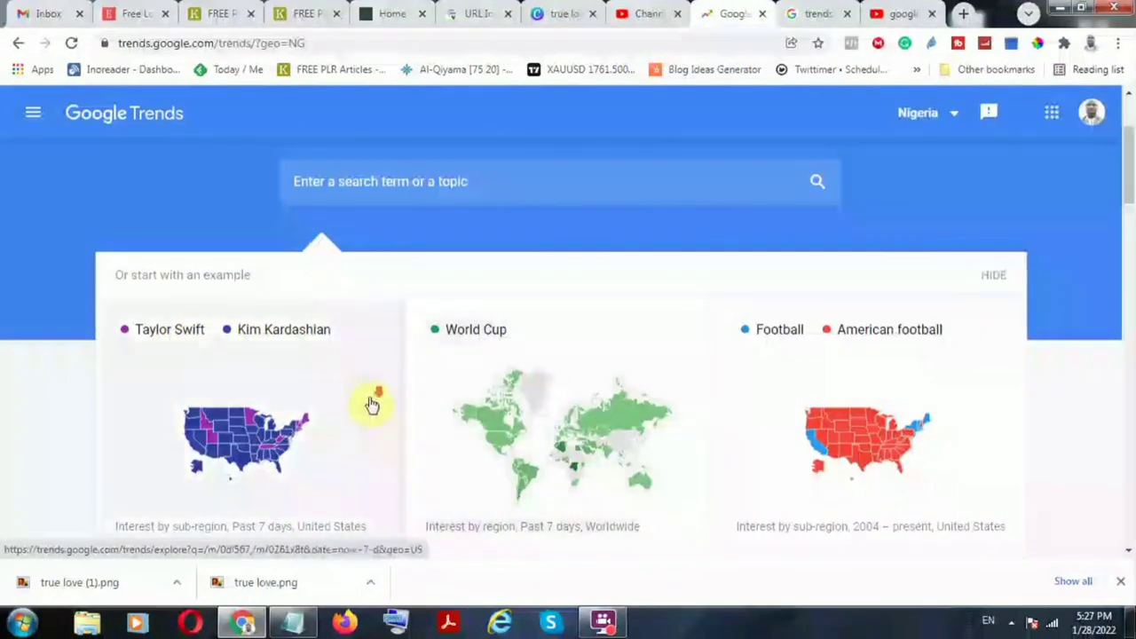
scroll(367, 400, down, 1)
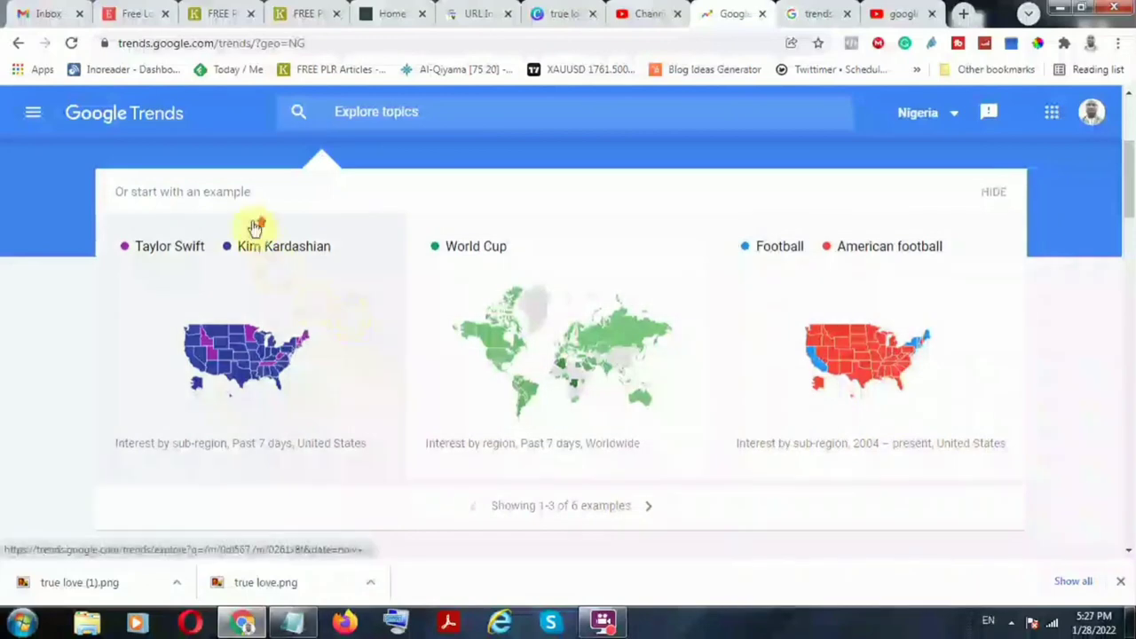
scroll(254, 248, up, 2)
scroll(385, 337, down, 6)
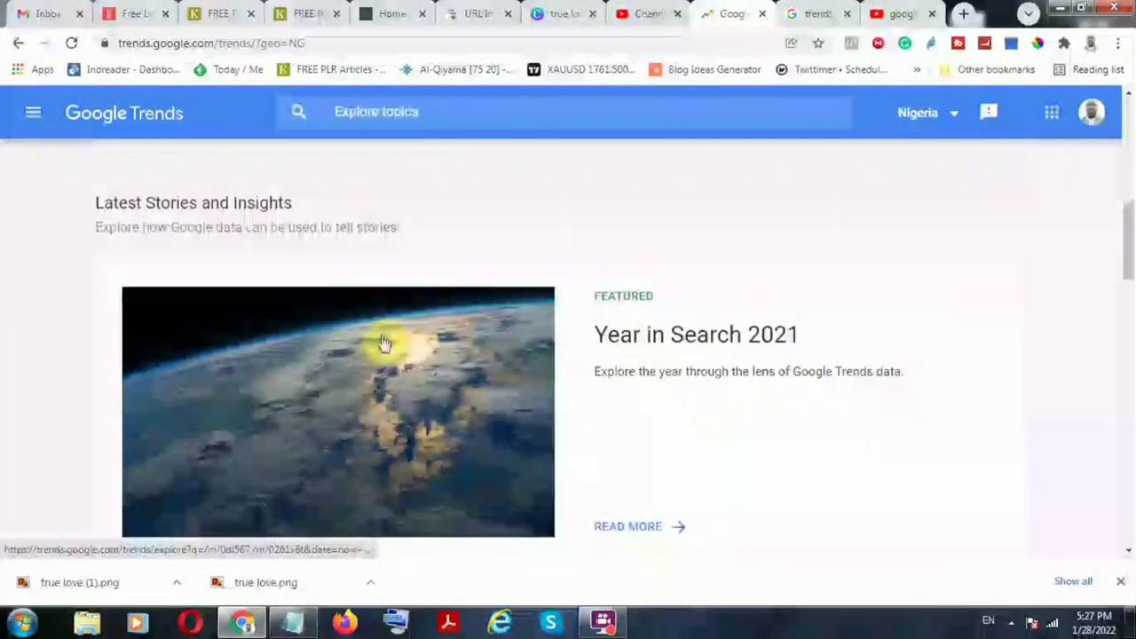
scroll(315, 346, up, 7)
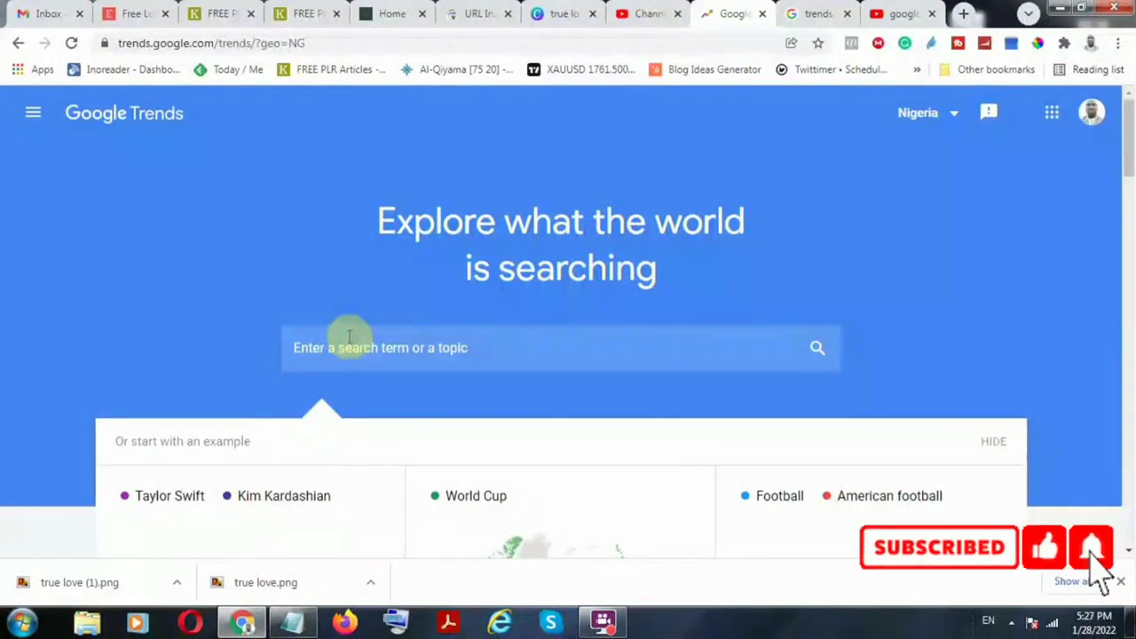
Search Google Trends for the term "bags".
click(380, 350)
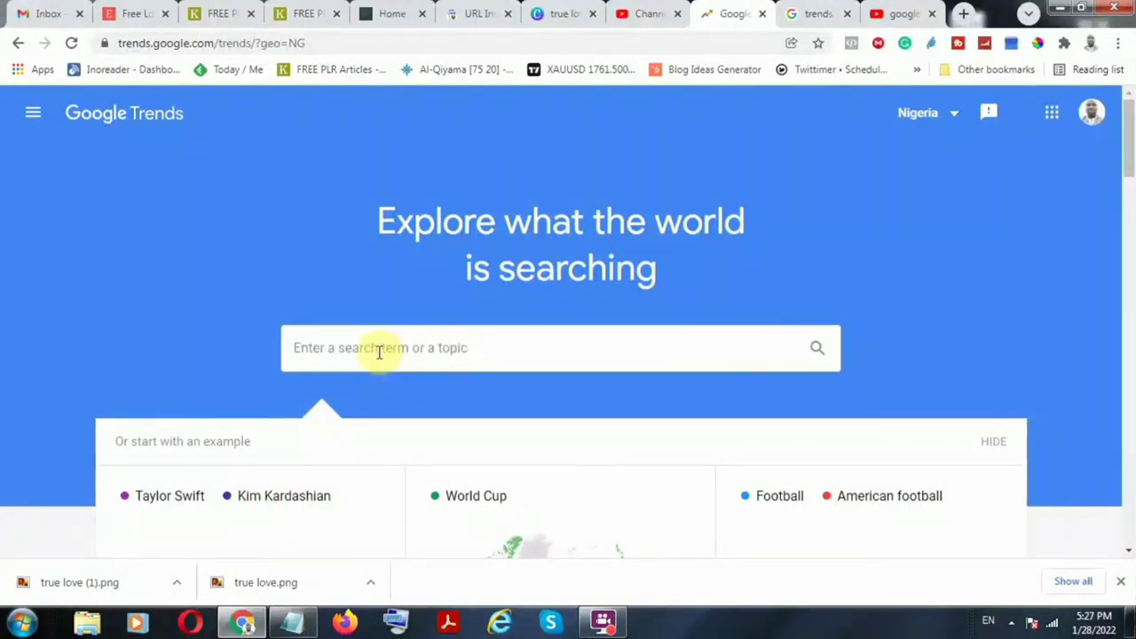
text(bag)
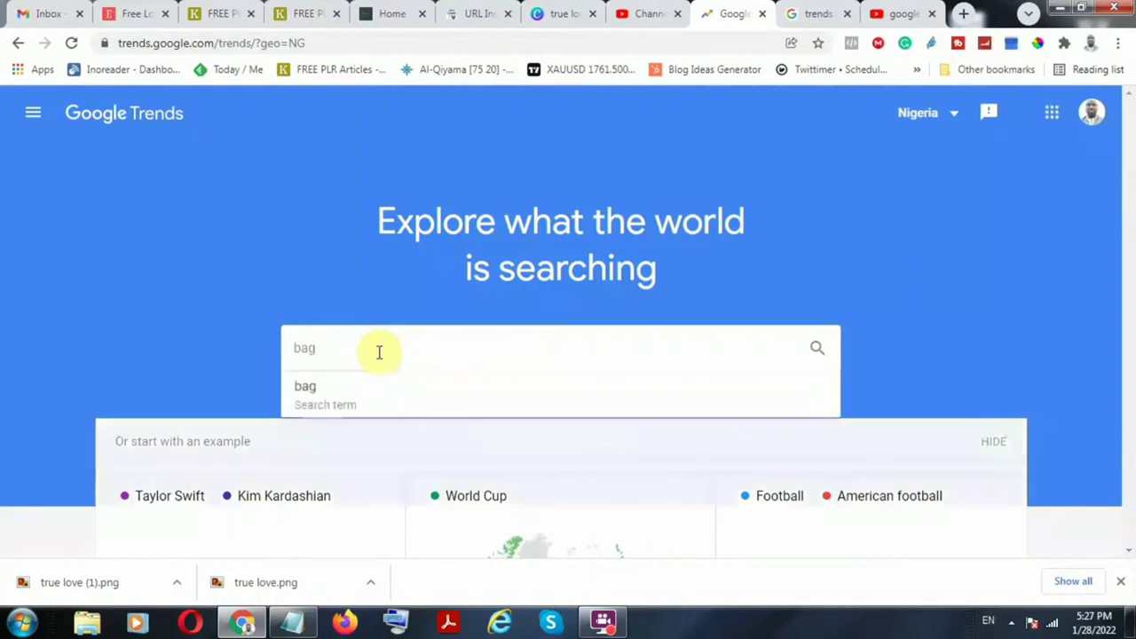
text(s)
key(Return)
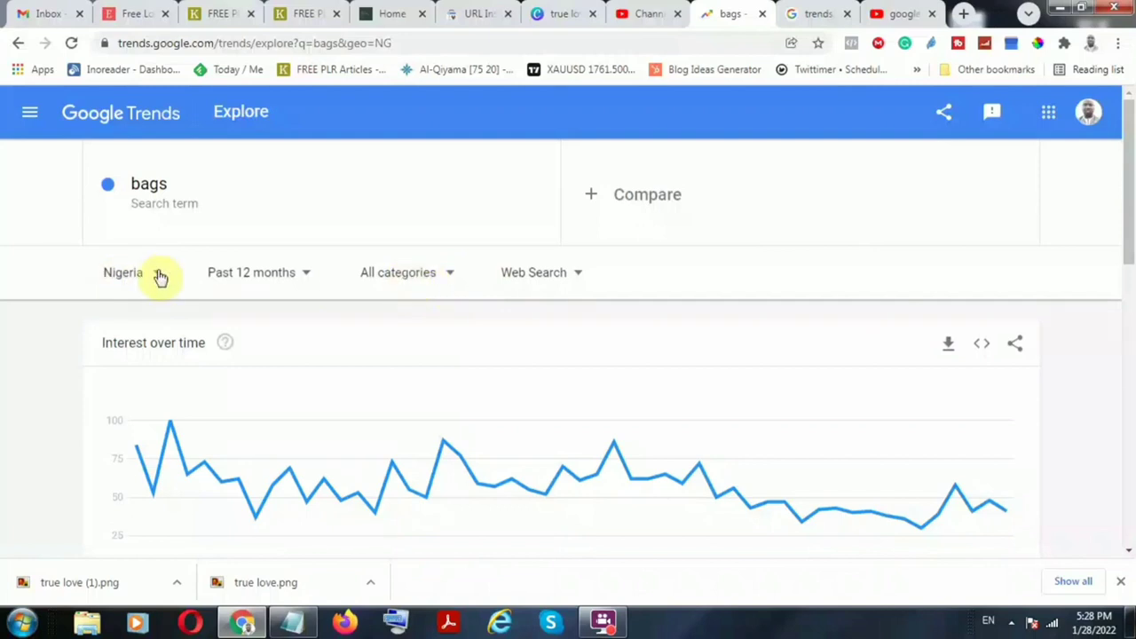
Review the interest-over-time chart for bags in Nigeria and change the region filter to Worldwide.
scroll(755, 418, down, 2)
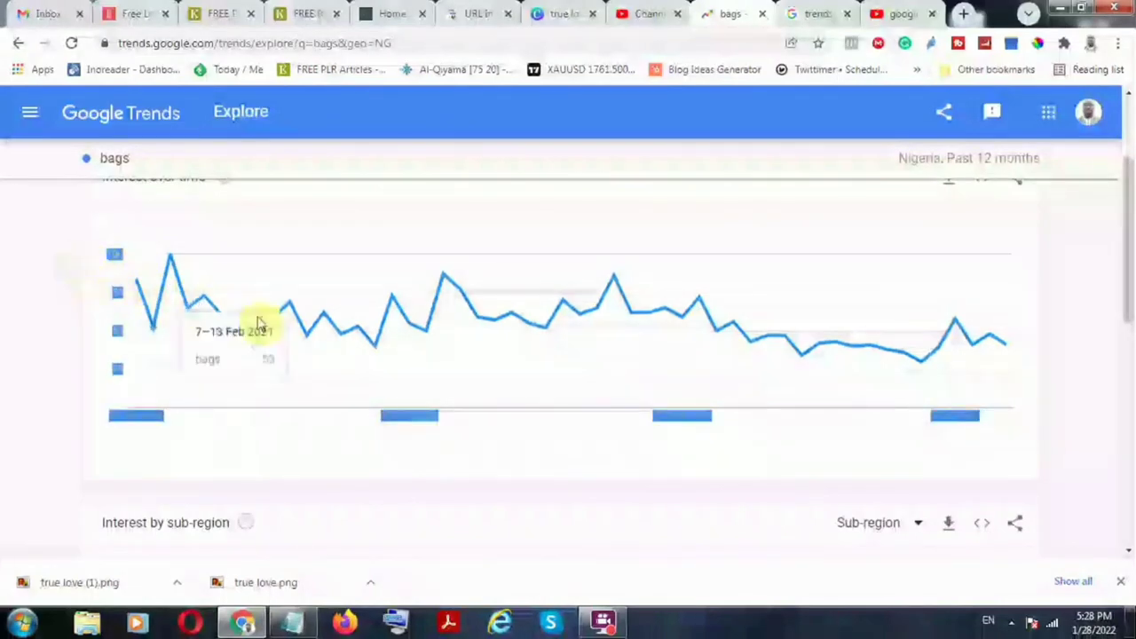
scroll(471, 363, up, 2)
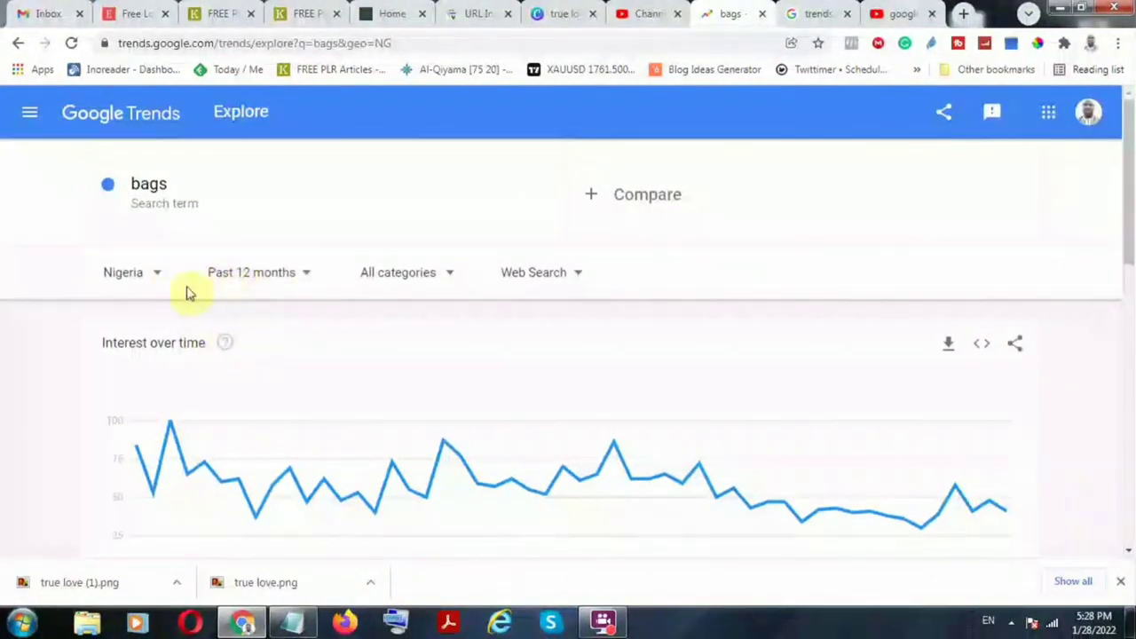
click(159, 275)
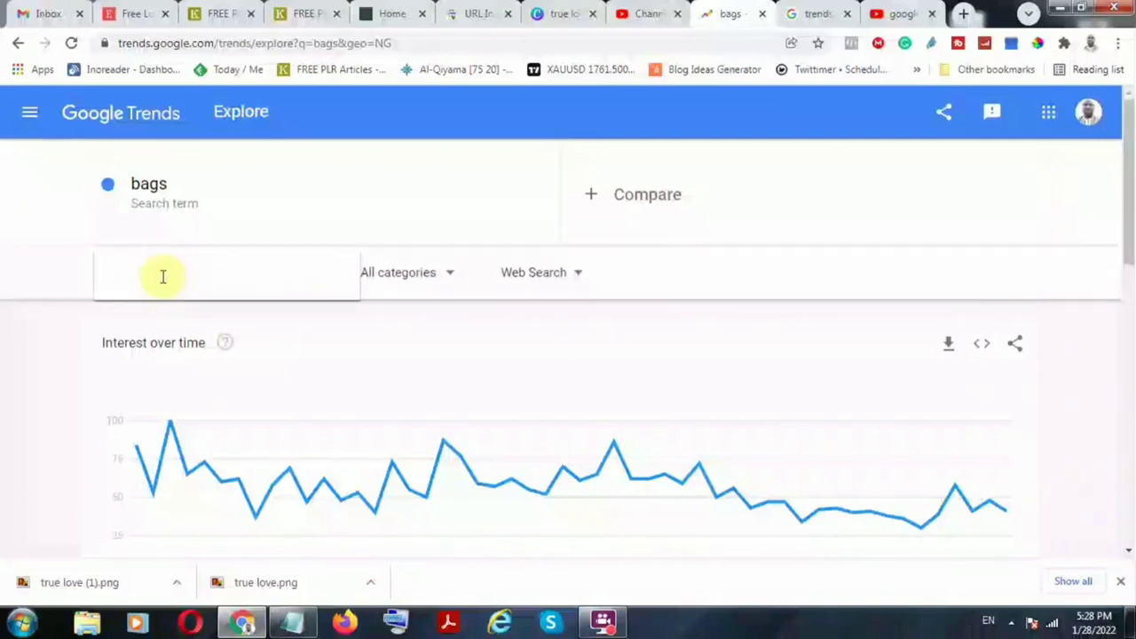
click(121, 281)
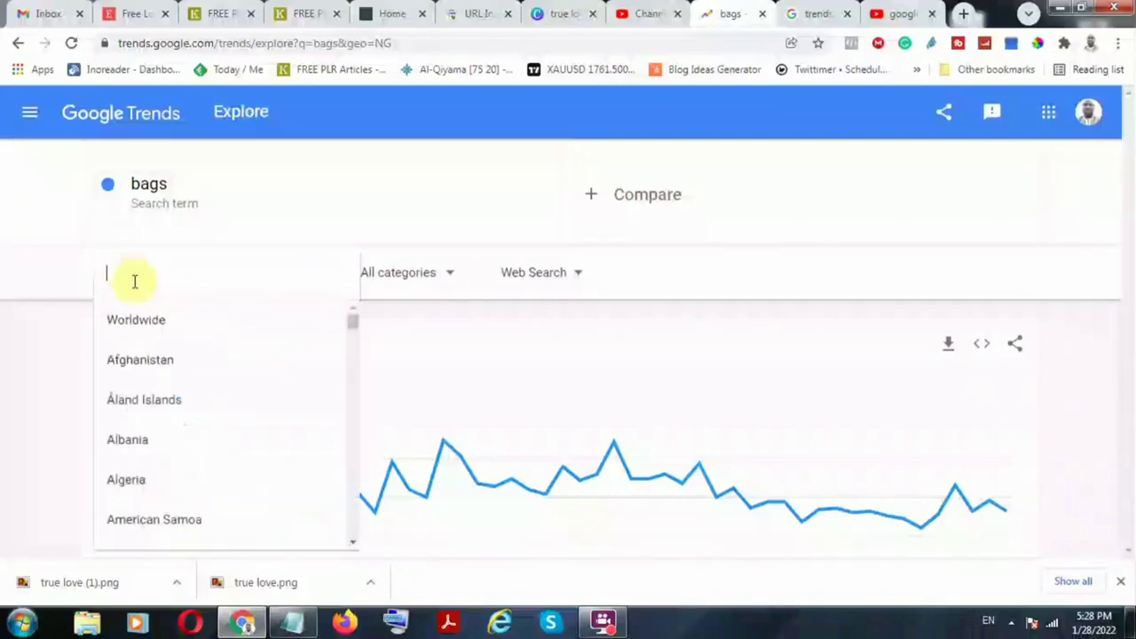
click(164, 325)
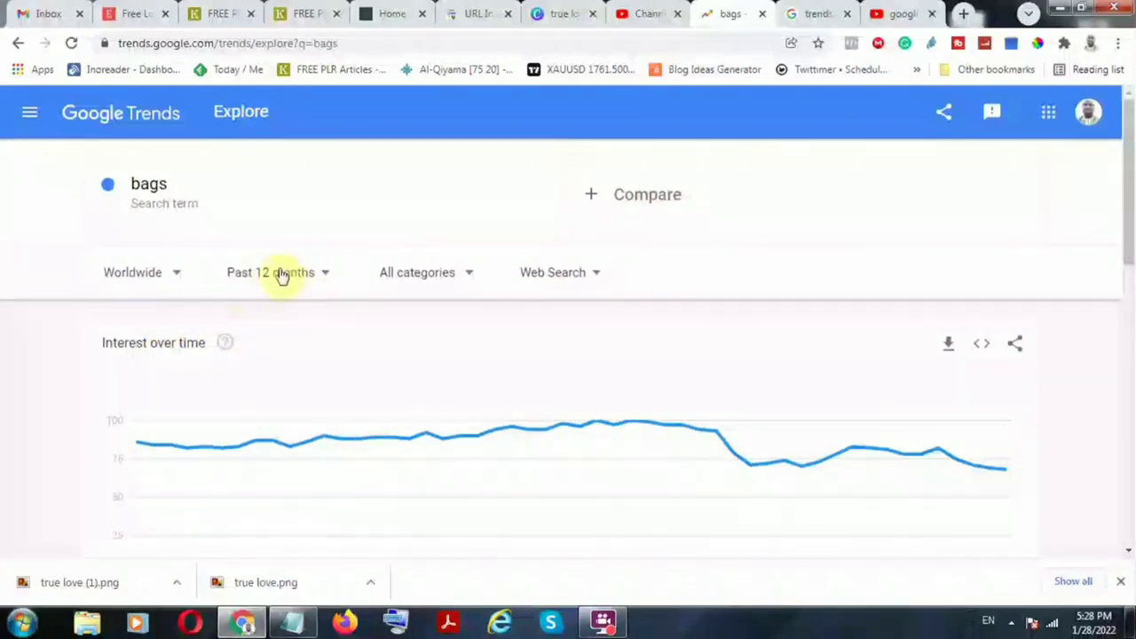
Examine the worldwide interest over time, interest by region, related topics and related queries for bags.
scroll(258, 385, down, 1)
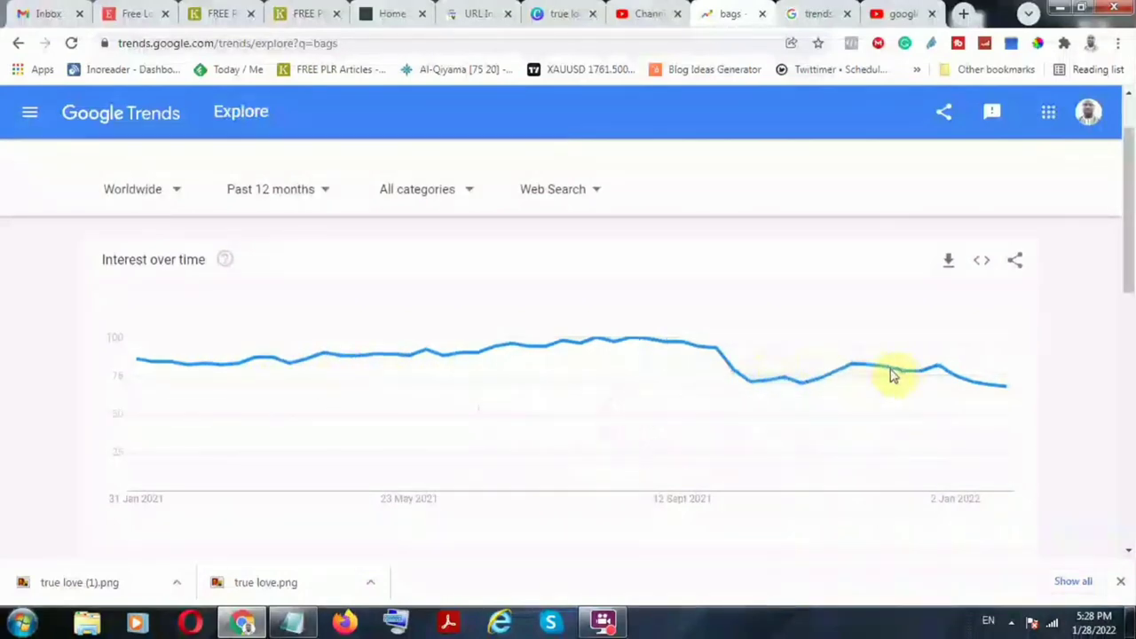
scroll(728, 390, down, 4)
scroll(739, 381, down, 4)
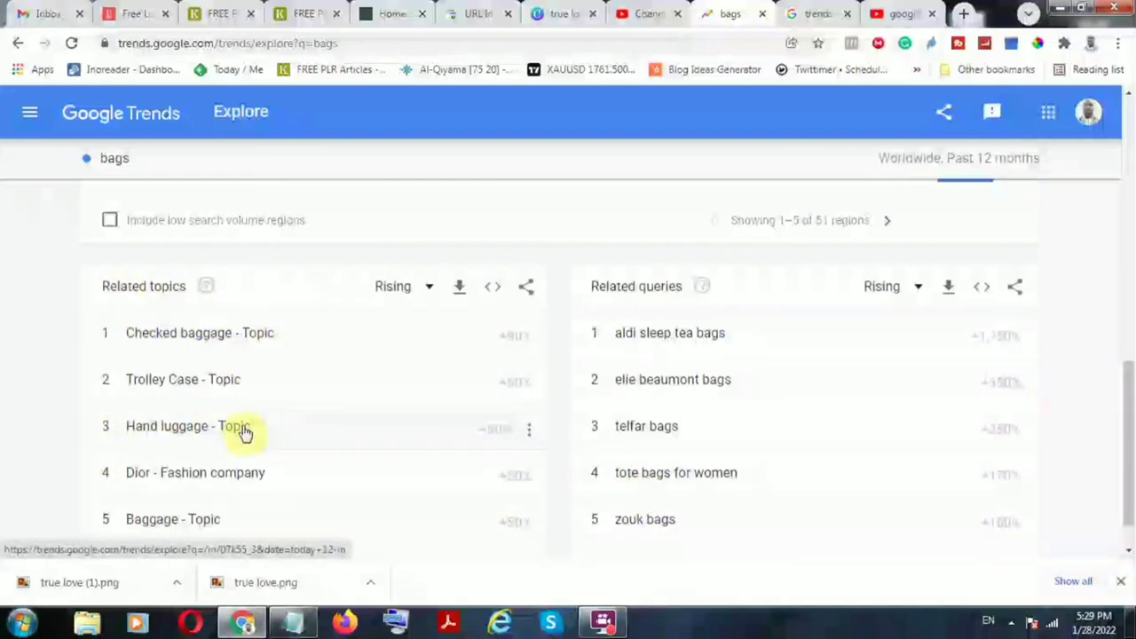
scroll(246, 432, down, 1)
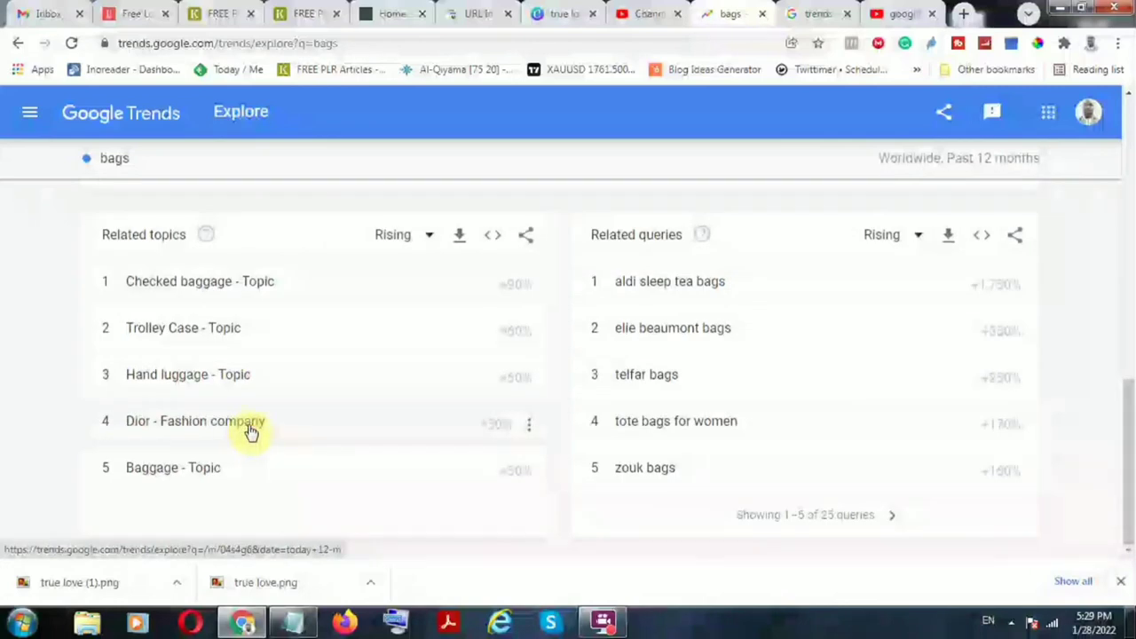
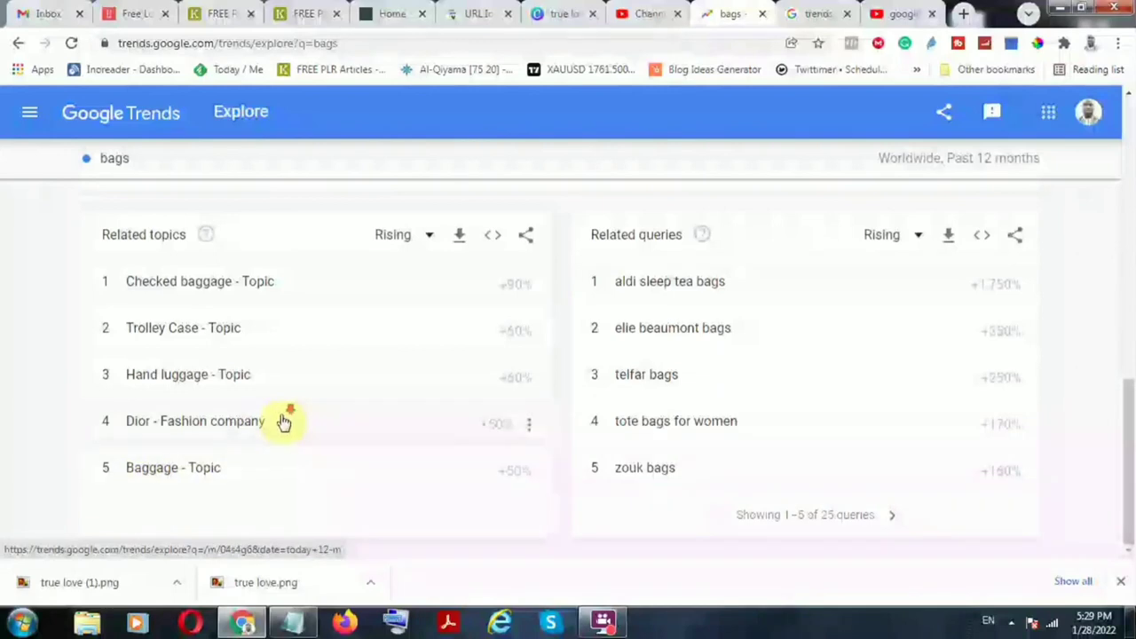
scroll(541, 484, up, 3)
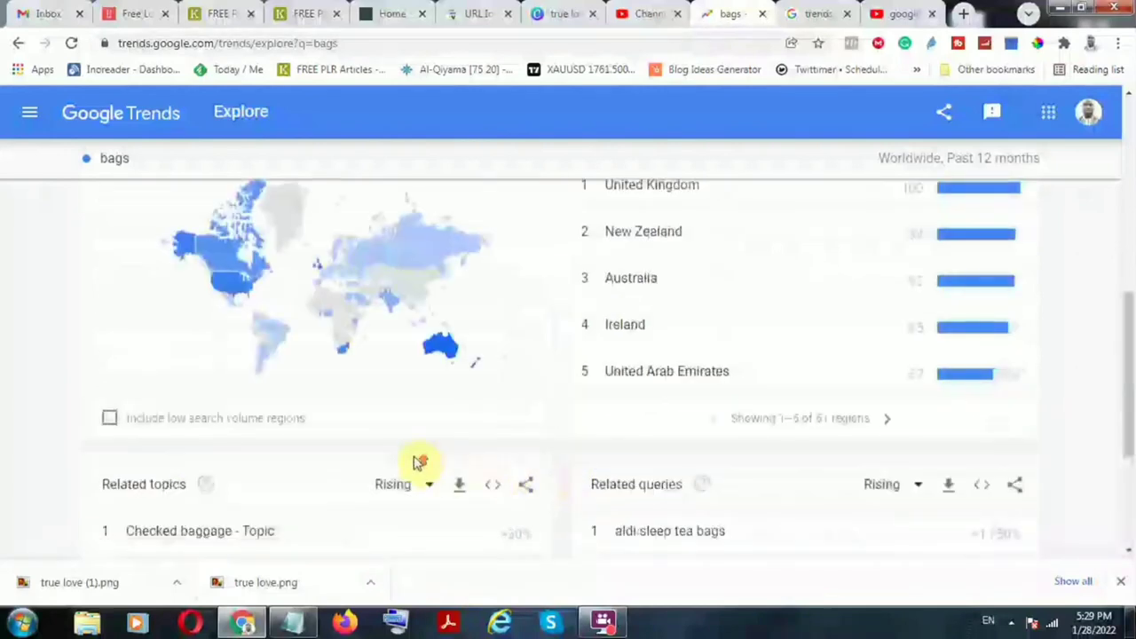
scroll(415, 463, up, 2)
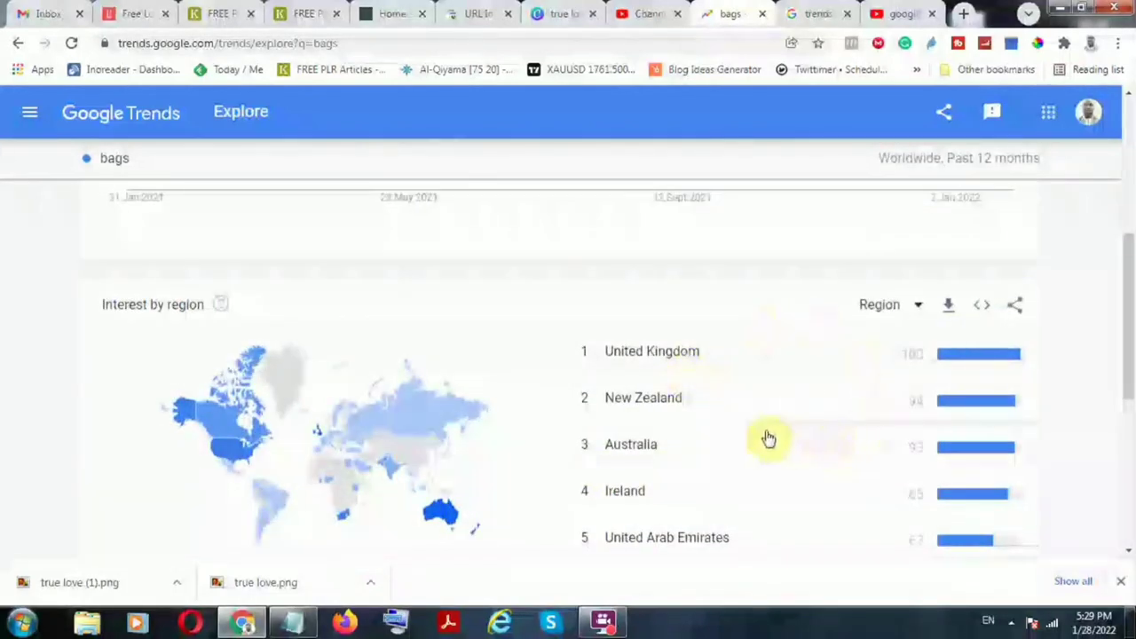
scroll(310, 404, up, 1)
scroll(311, 404, up, 3)
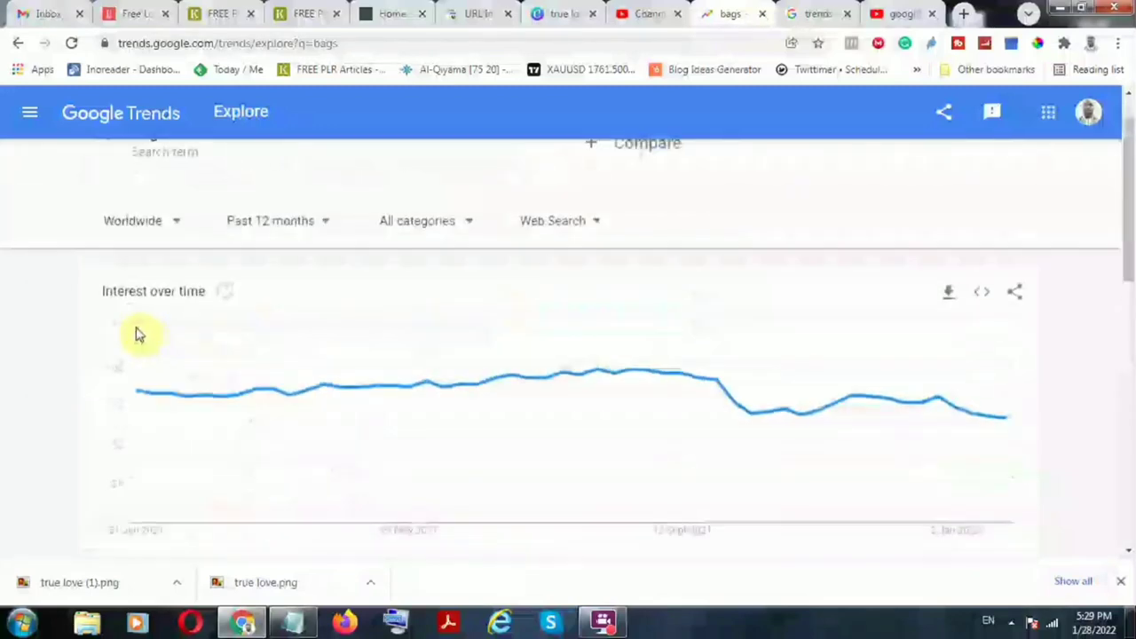
Set the time range to Past 7 days and review the chart's peak, the regions and the related topics for bags.
click(307, 223)
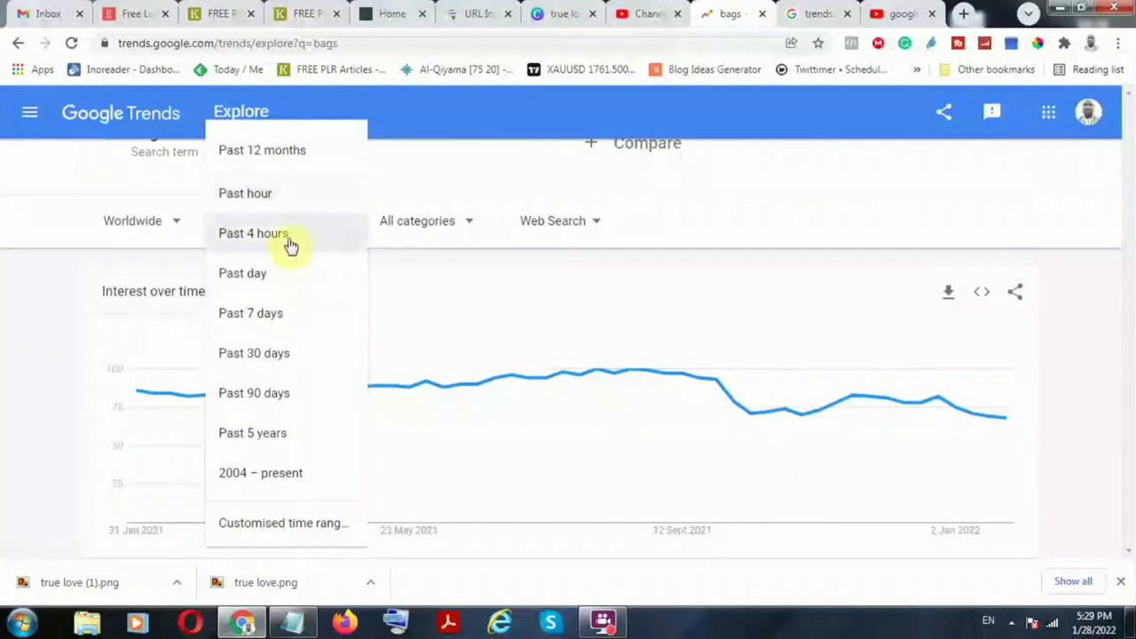
click(273, 316)
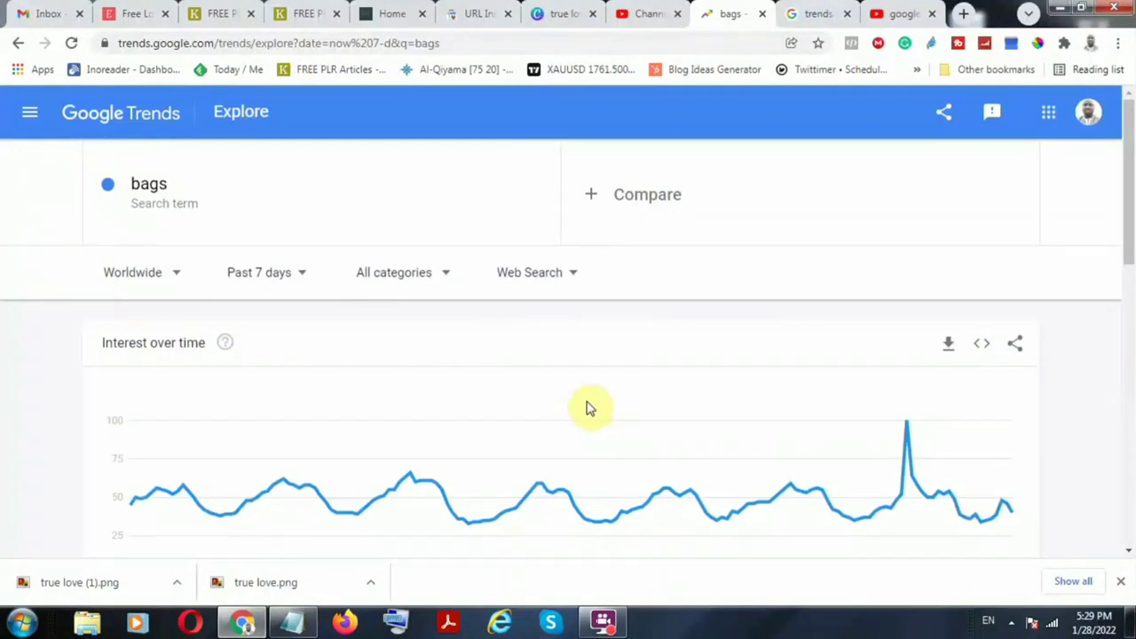
scroll(799, 466, down, 2)
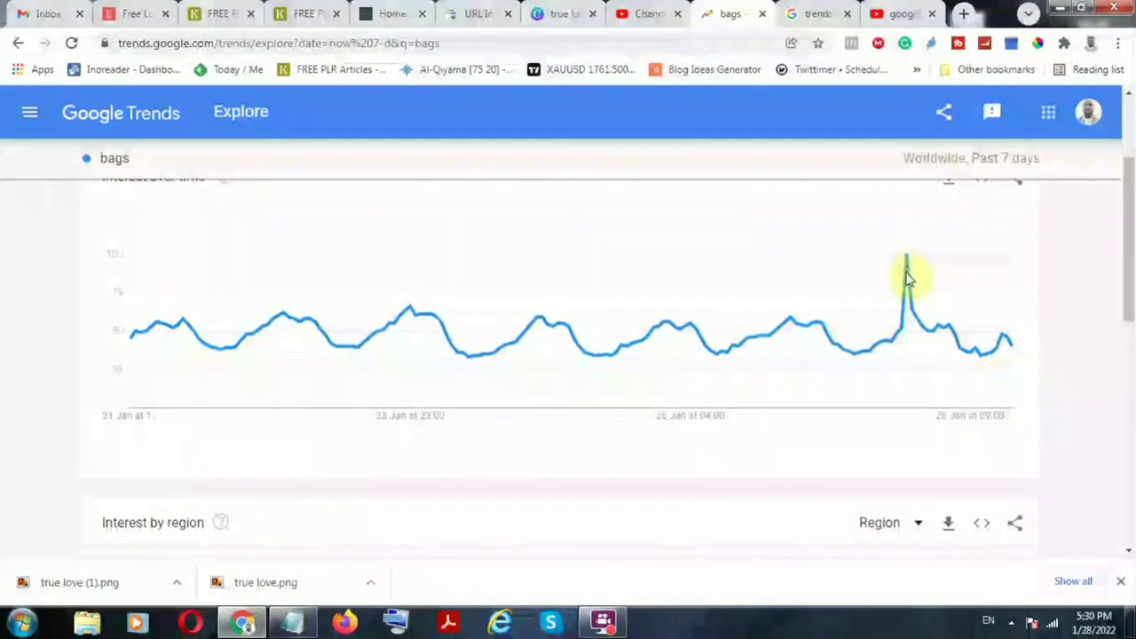
mouse_move(907, 300)
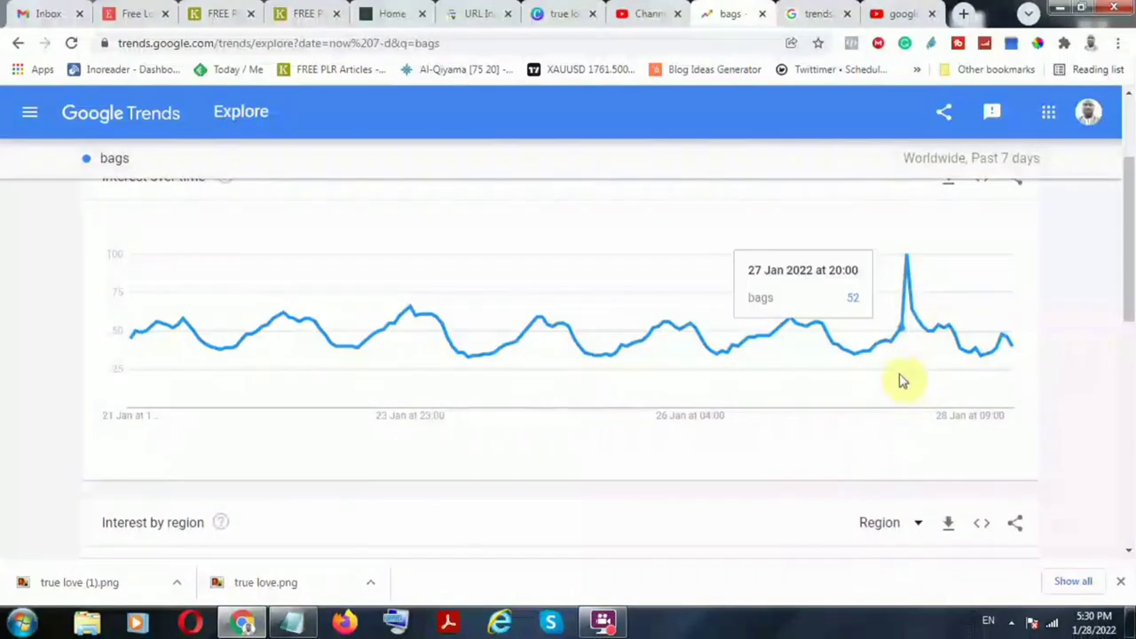
scroll(799, 448, down, 3)
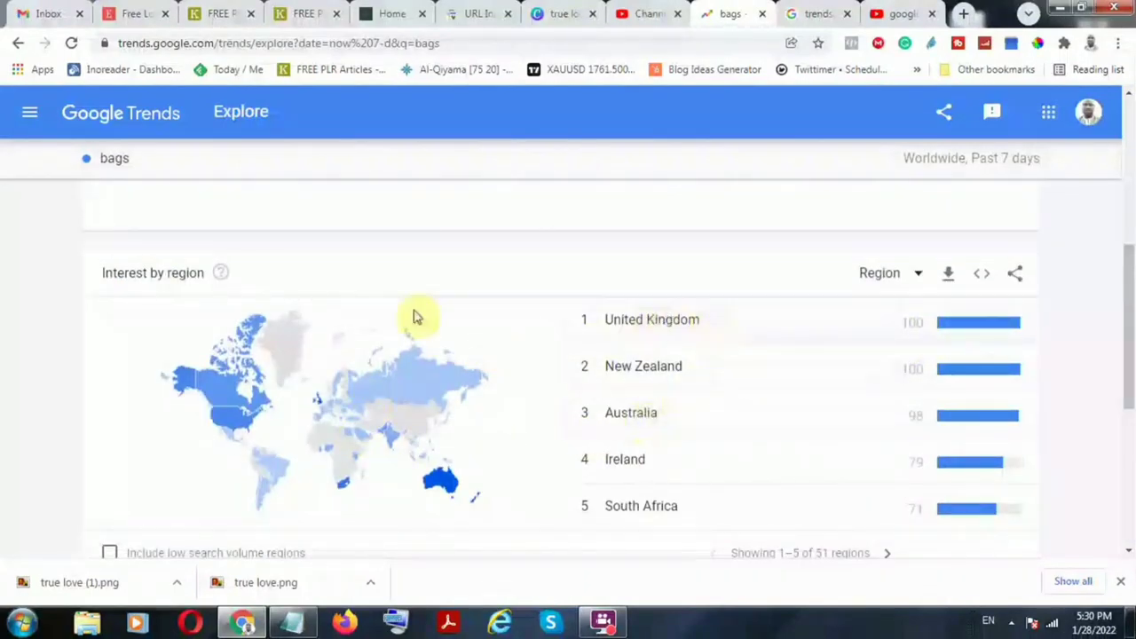
scroll(675, 355, down, 3)
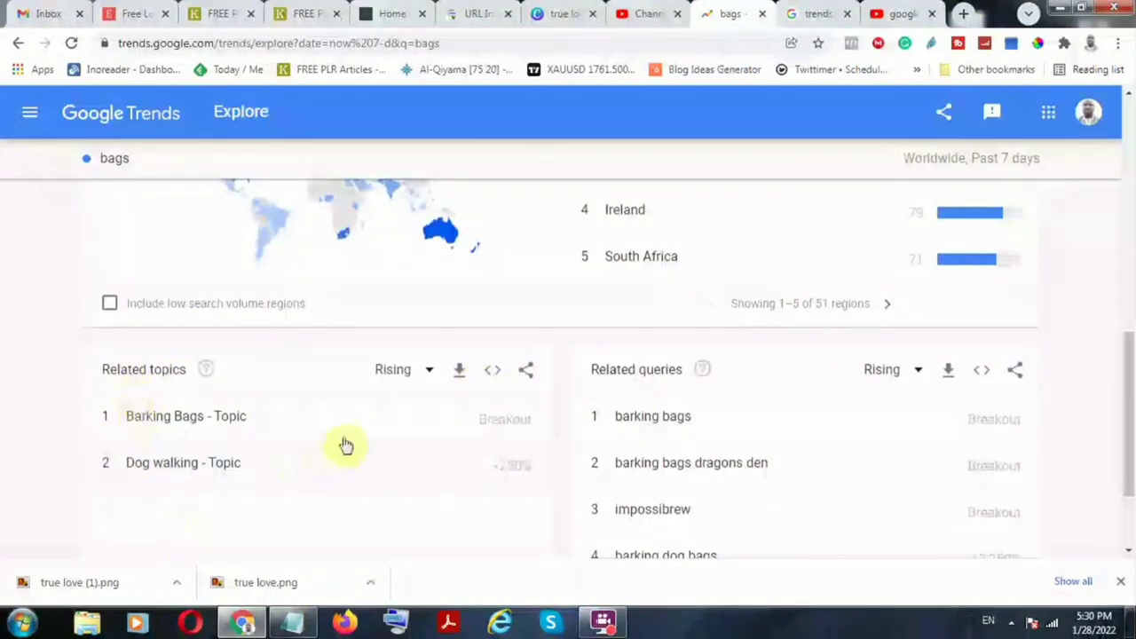
Look through the available category filters for bags, leaving All categories selected.
scroll(680, 402, up, 10)
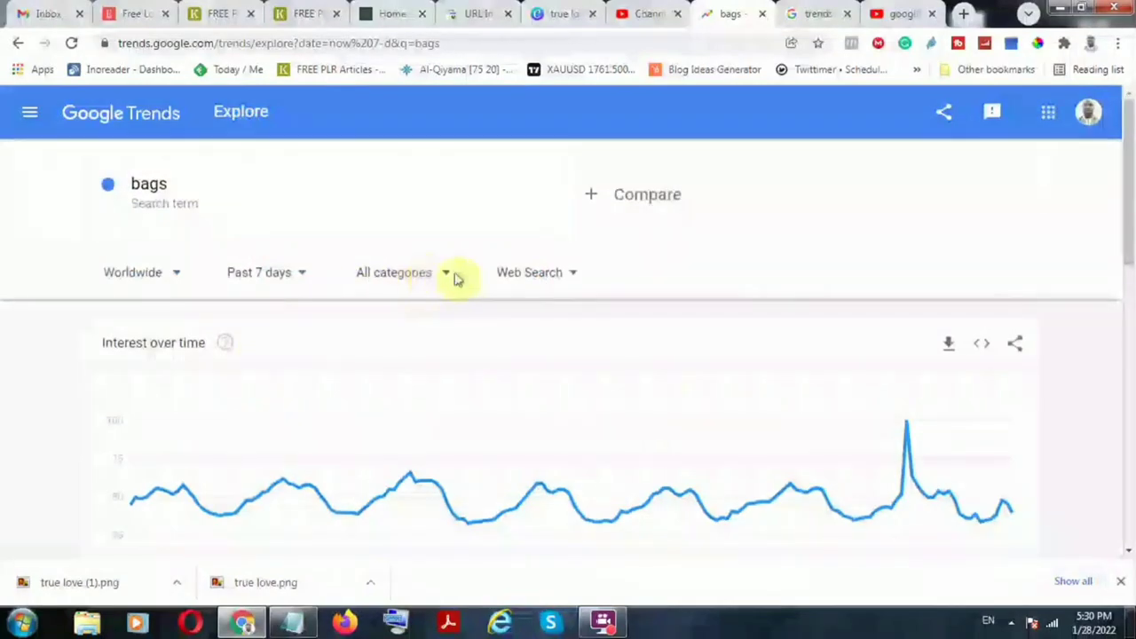
click(439, 278)
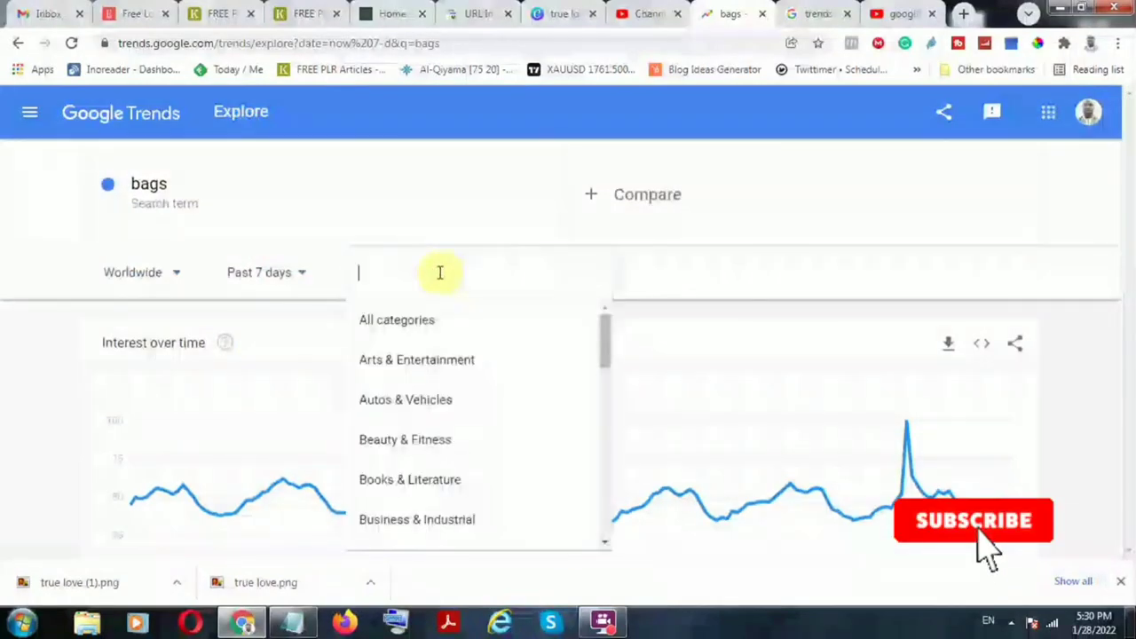
scroll(482, 421, down, 2)
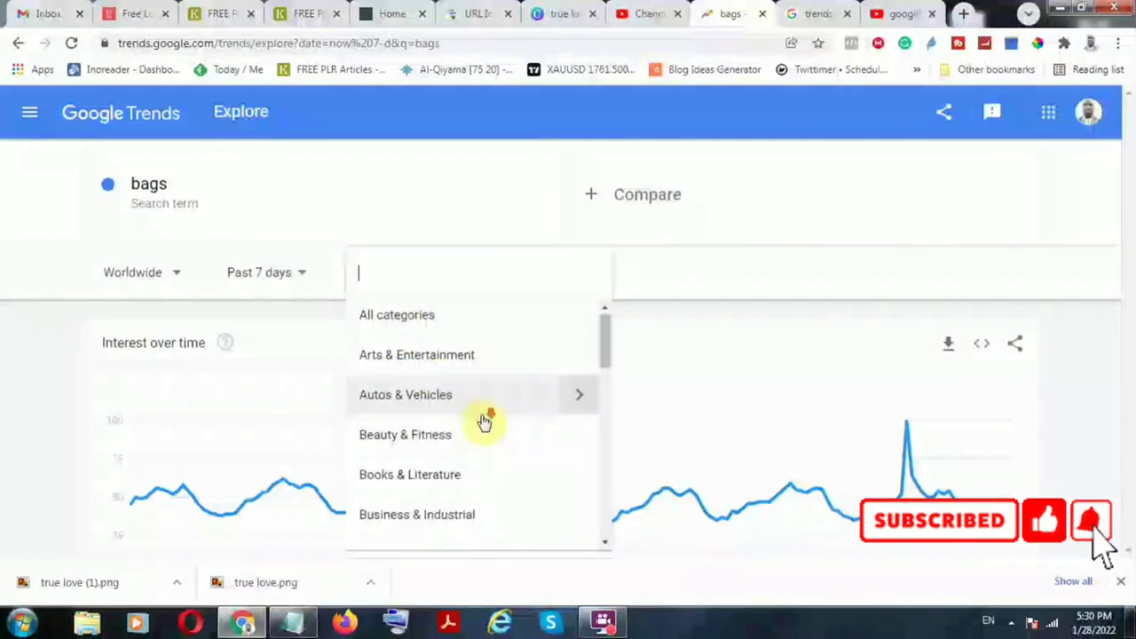
scroll(484, 423, down, 2)
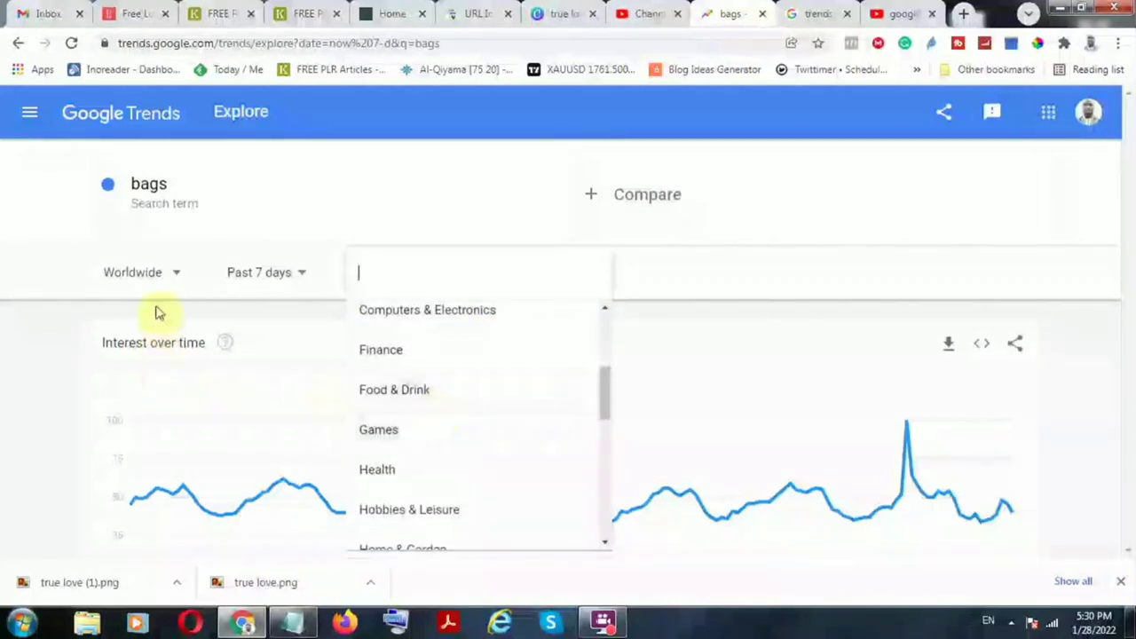
scroll(404, 435, down, 1)
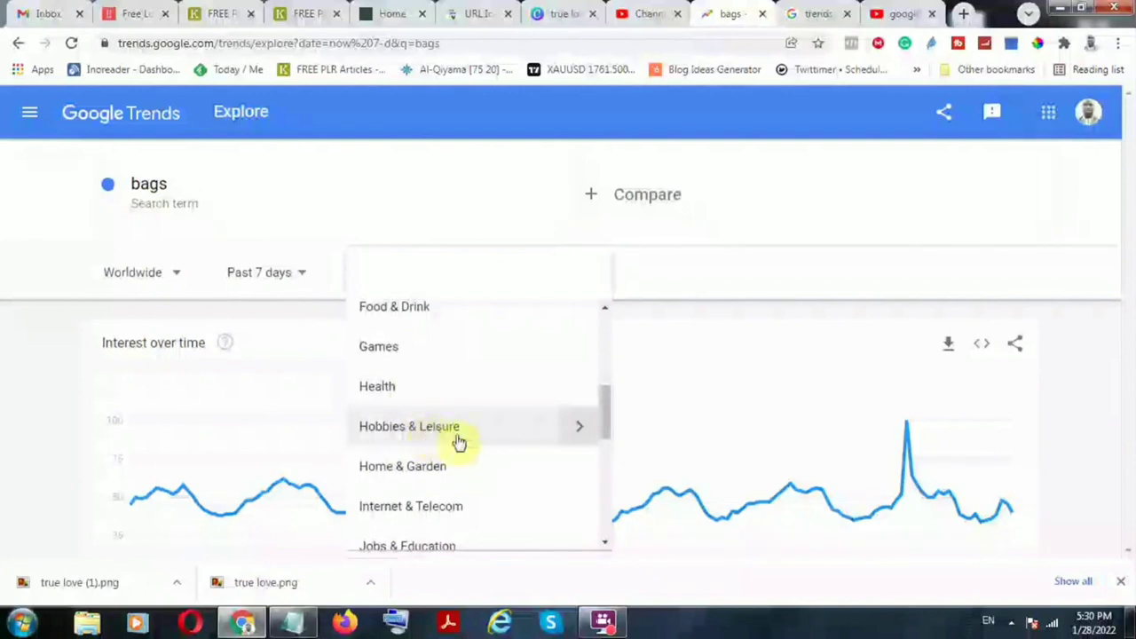
scroll(449, 480, down, 2)
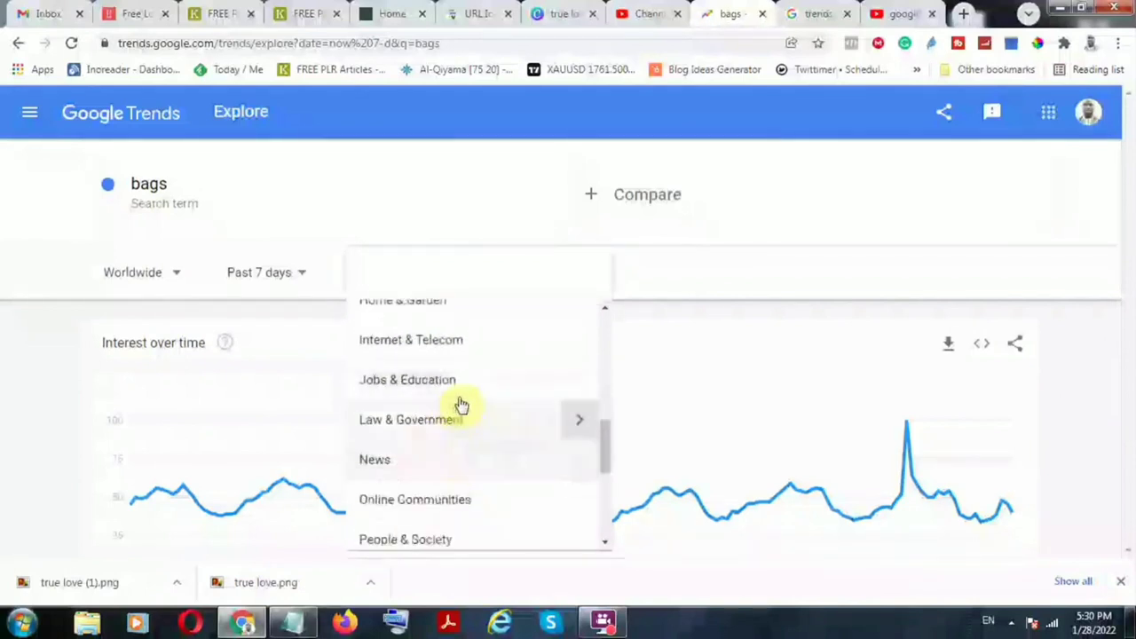
click(15, 405)
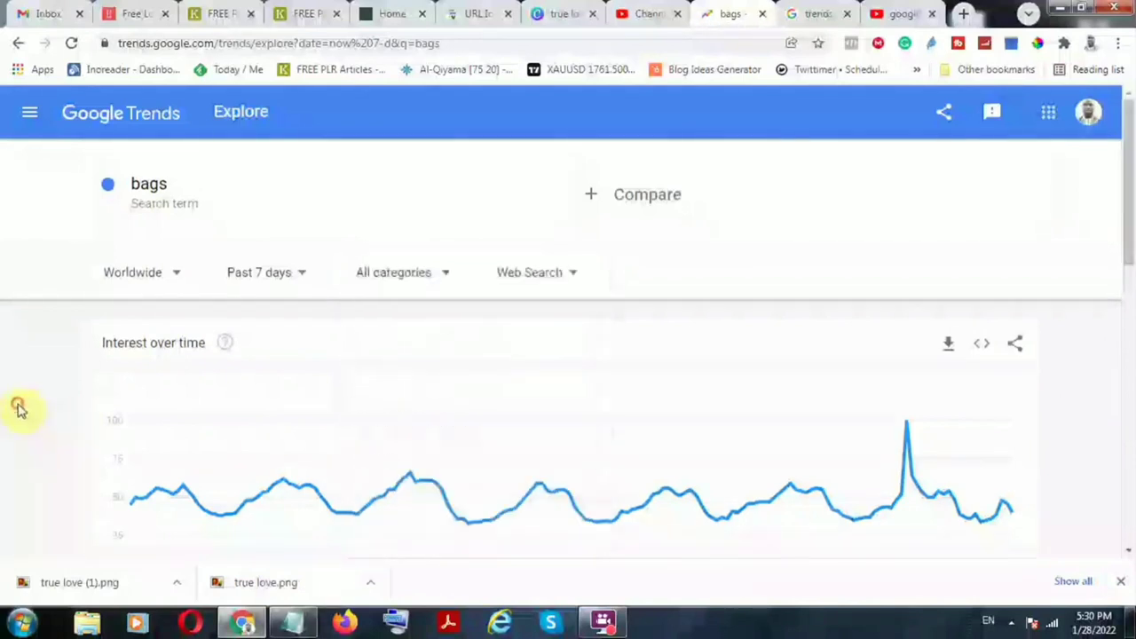
Switch the search type for bags to YouTube Search and on to Google Shopping, reviewing the shopping chart, regions and related queries.
click(572, 276)
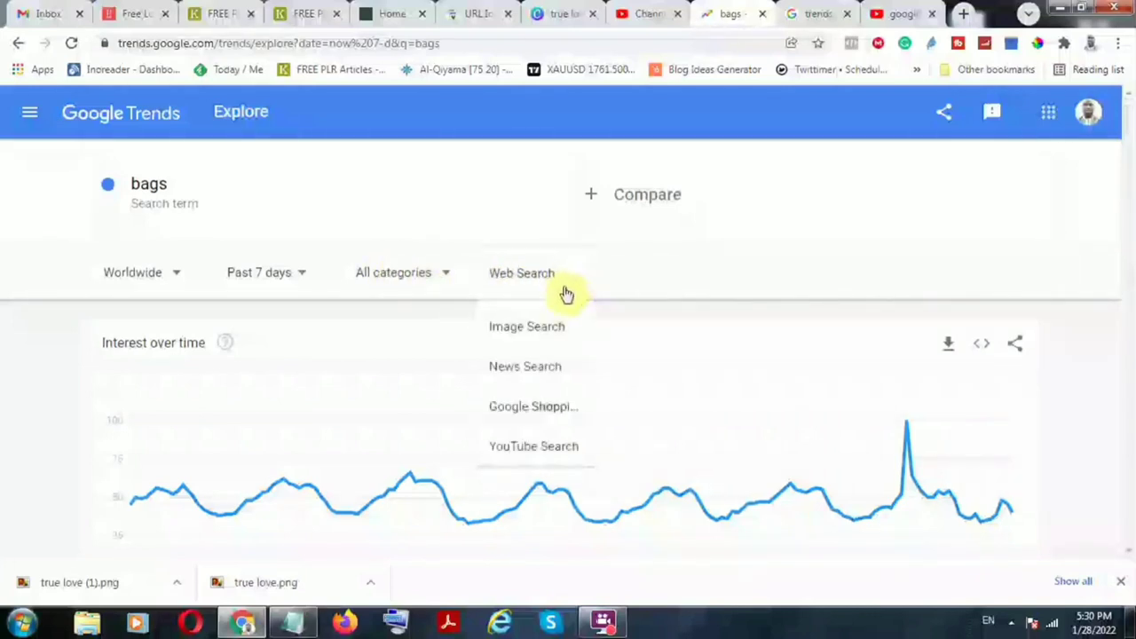
click(520, 448)
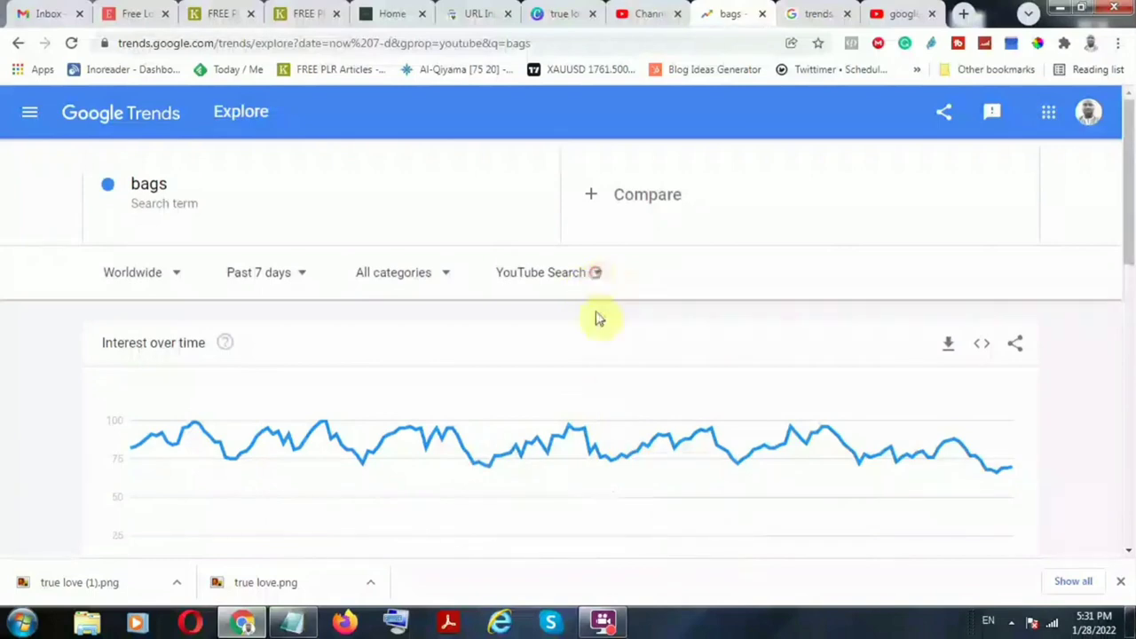
click(558, 449)
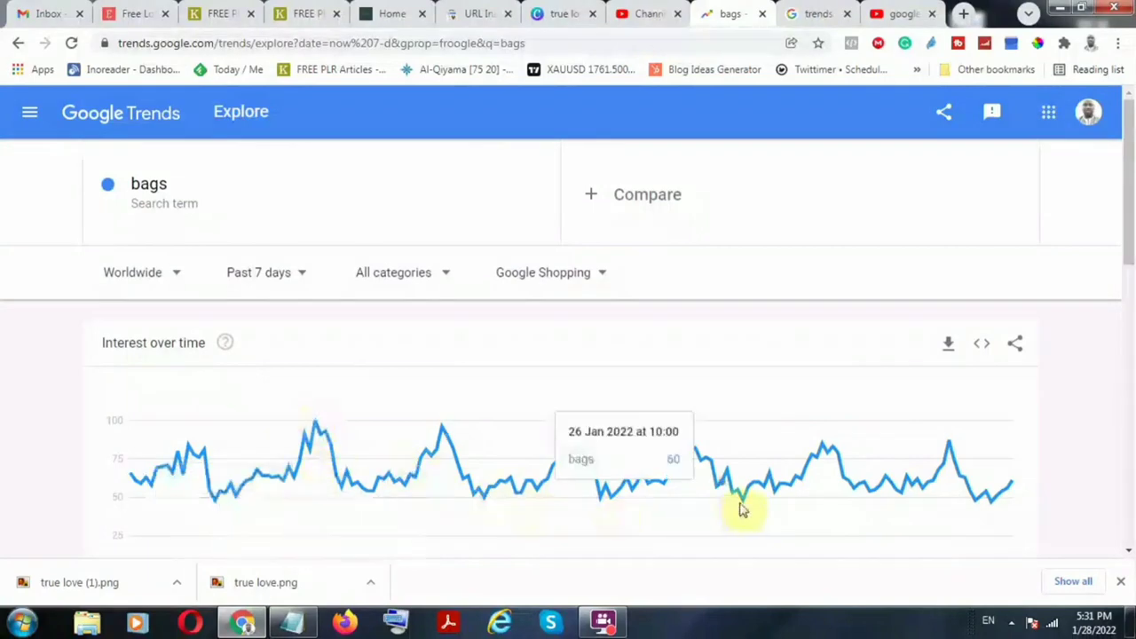
scroll(1113, 435, down, 5)
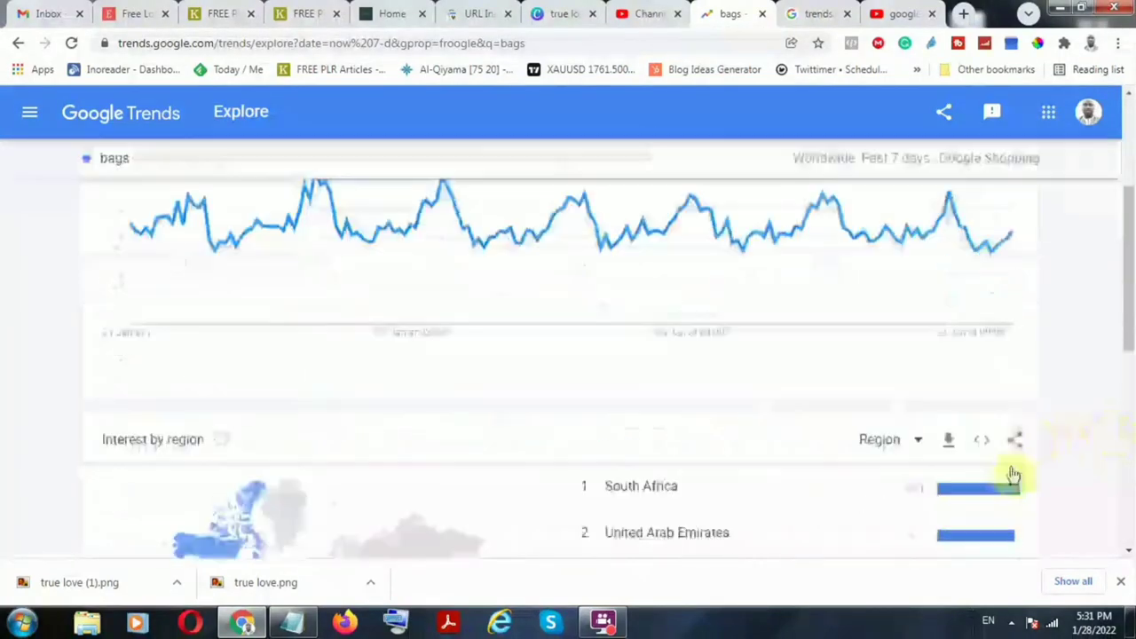
scroll(728, 435, down, 1)
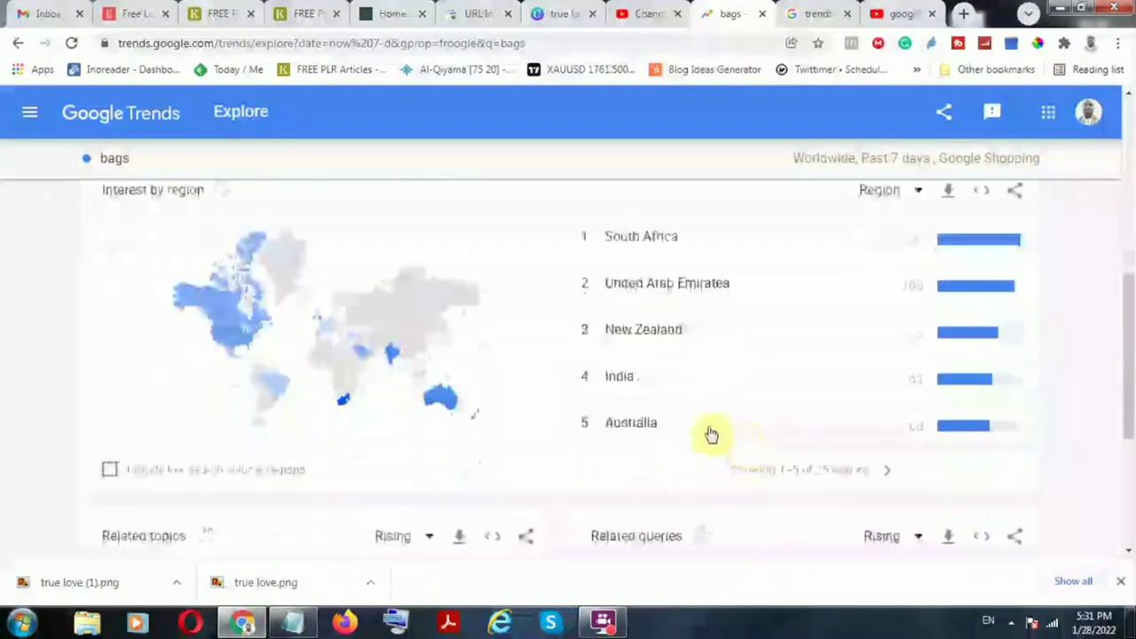
scroll(560, 350, down, 3)
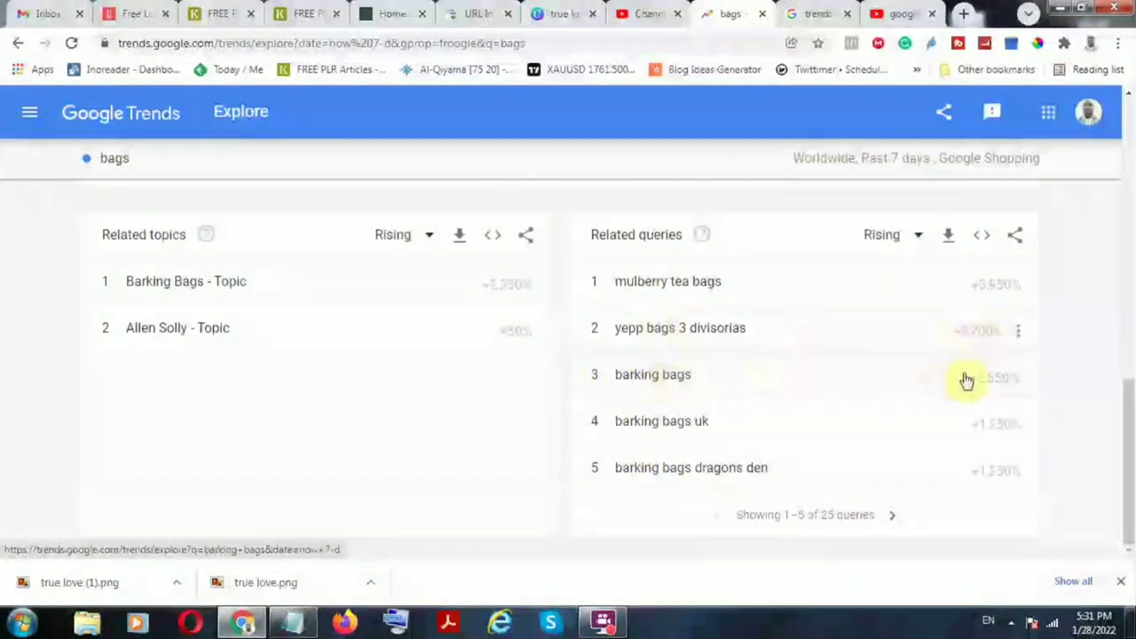
Replace the search term bags by searching "shoe" and choosing the suggested topic Shoes.
scroll(1067, 362, up, 1)
scroll(1067, 361, up, 10)
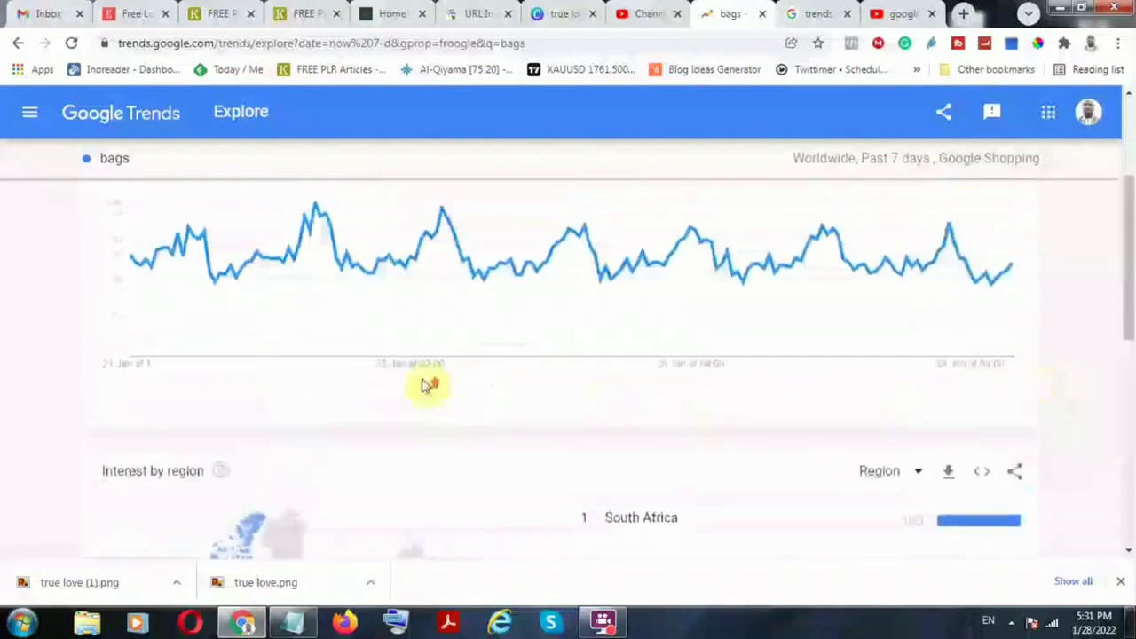
click(221, 183)
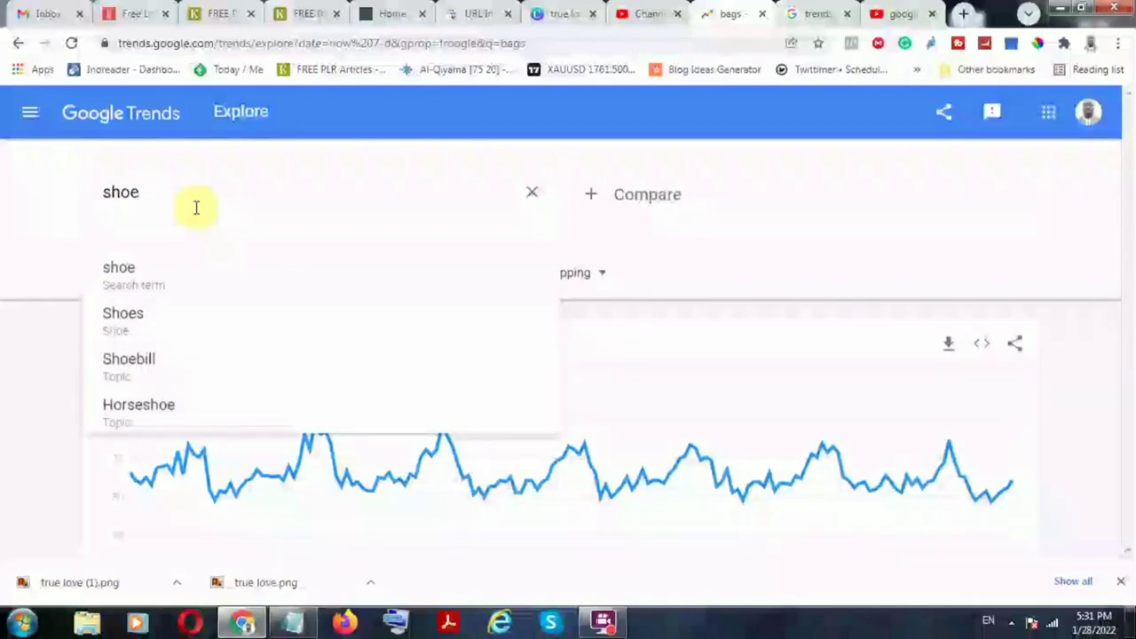
click(178, 324)
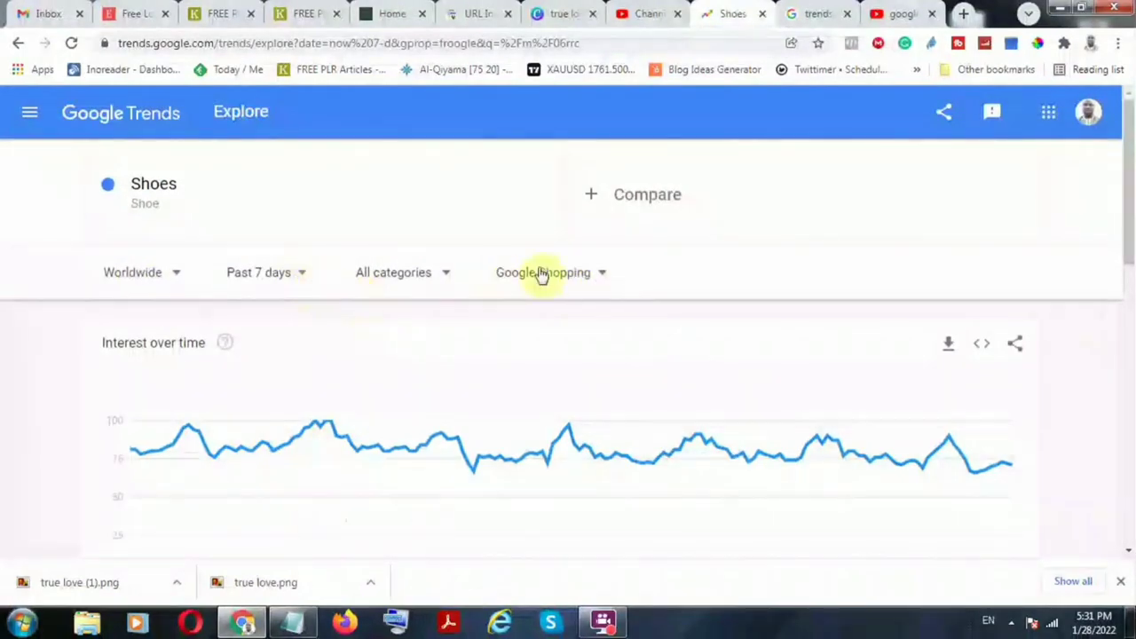
Set the search type to YouTube Search and the time range to Past 90 days for Shoes.
click(599, 292)
click(532, 443)
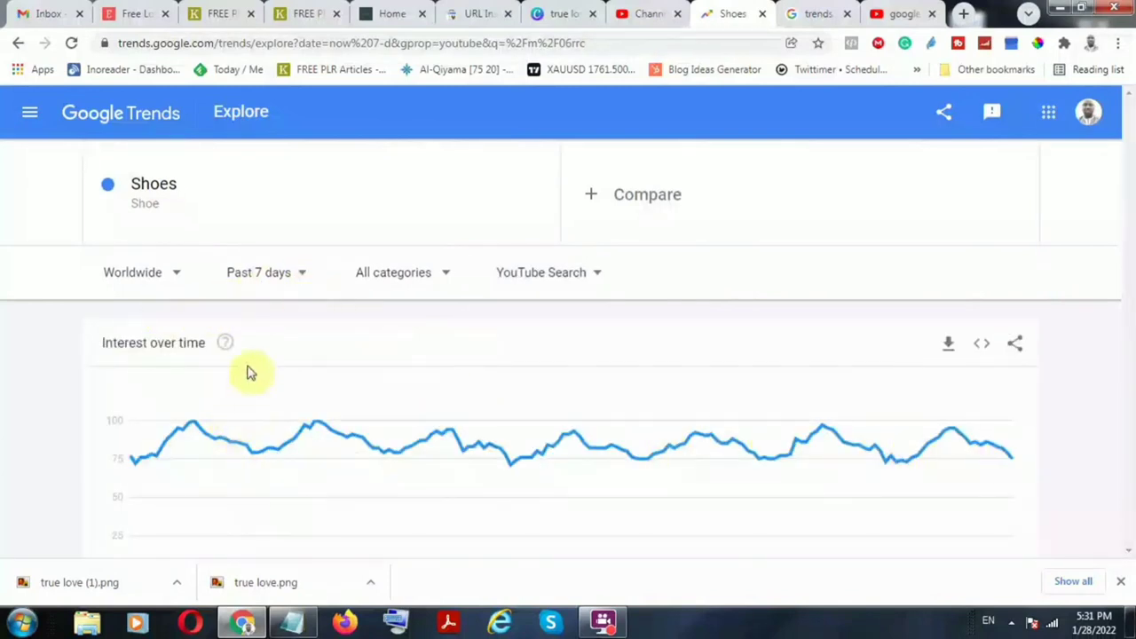
click(265, 272)
click(283, 359)
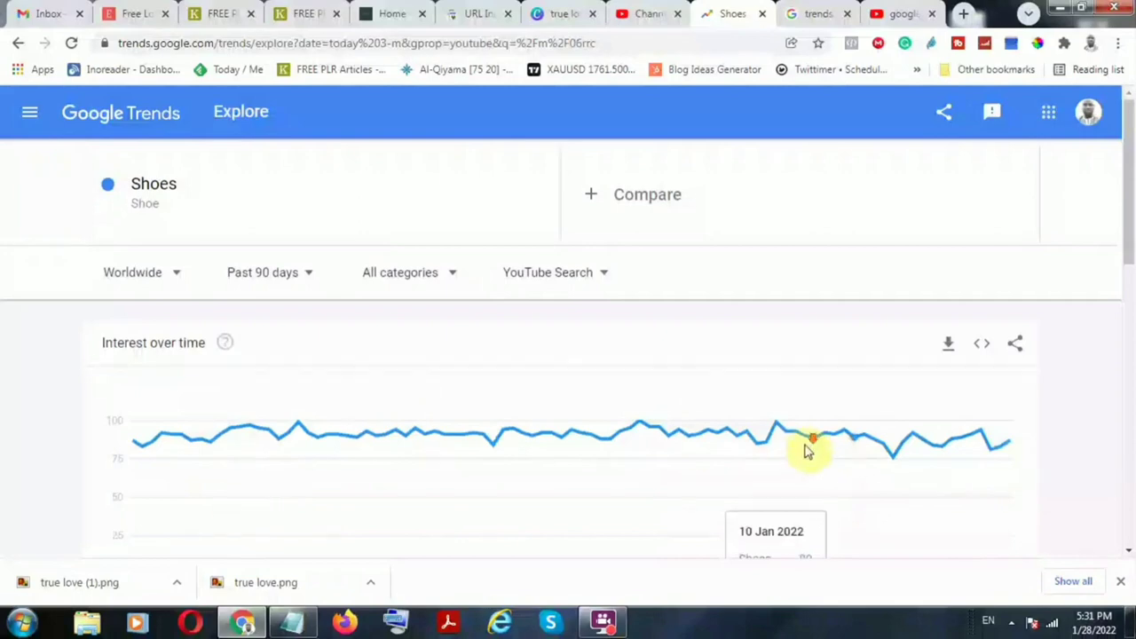
Examine the interest over time, interest by region, related topics and related queries for Shoes on YouTube Search.
scroll(806, 453, down, 3)
scroll(621, 480, down, 2)
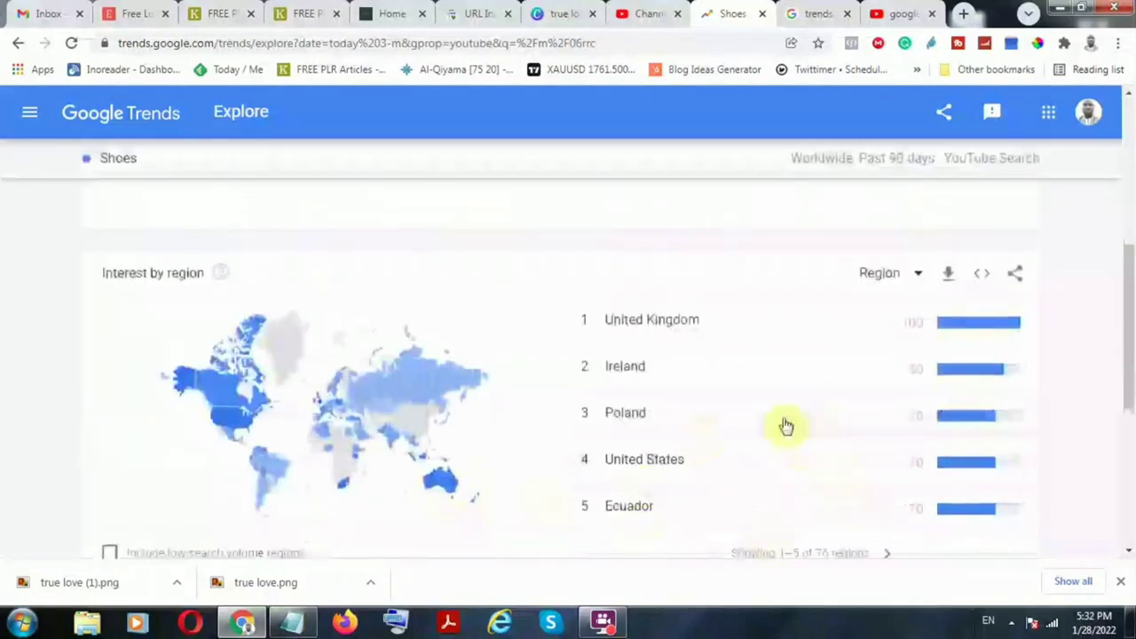
scroll(786, 426, down, 3)
scroll(661, 457, down, 1)
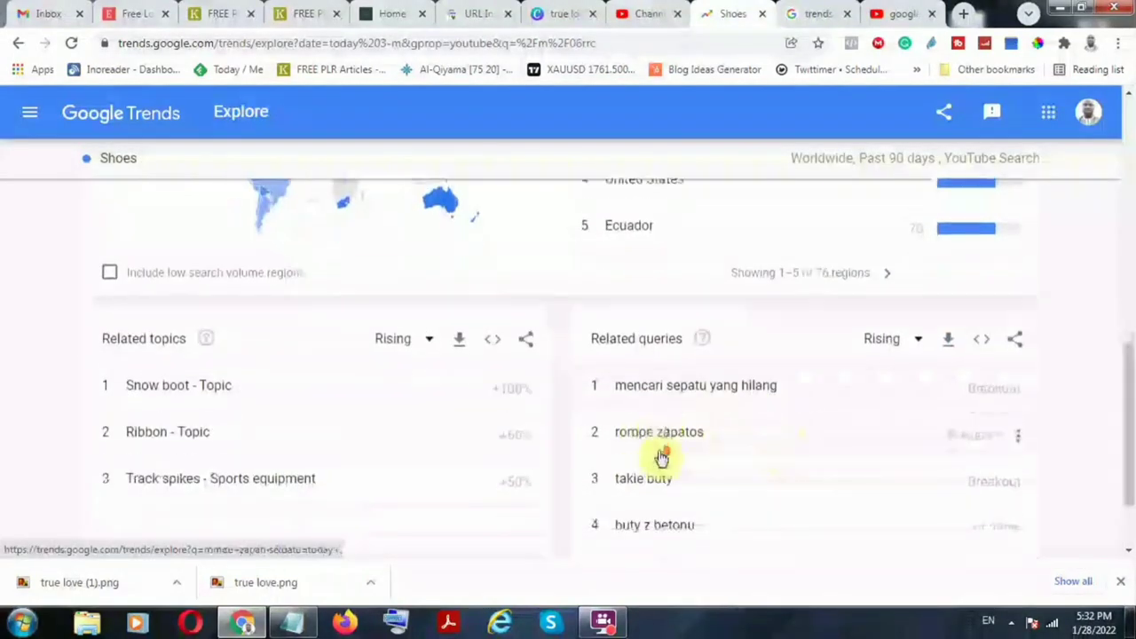
scroll(661, 457, down, 1)
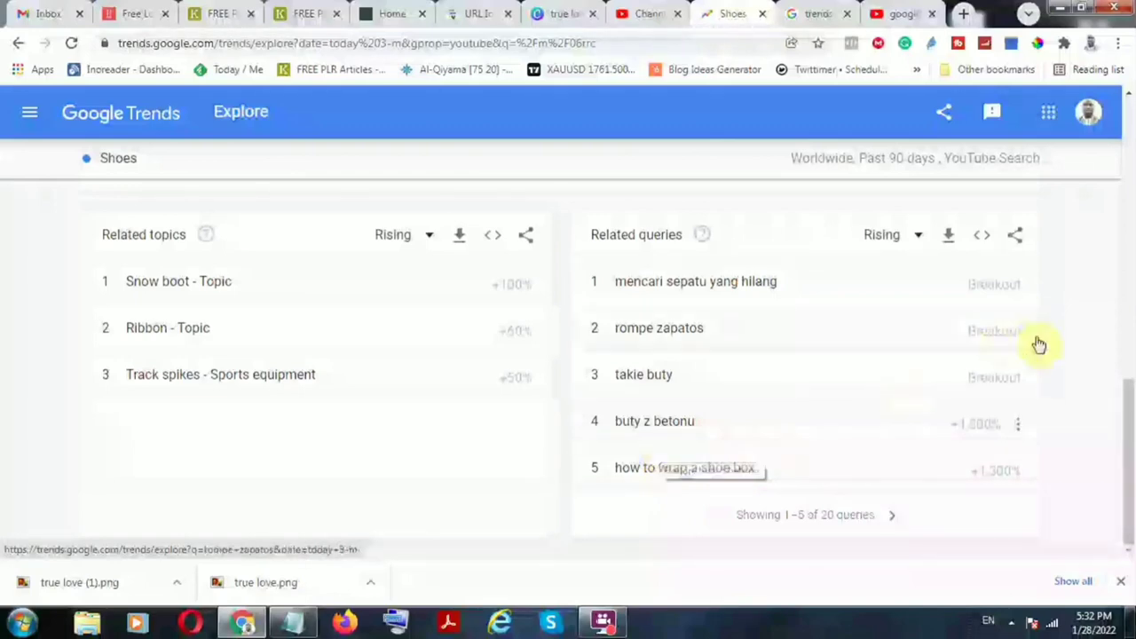
scroll(1096, 398, up, 3)
scroll(1094, 377, up, 4)
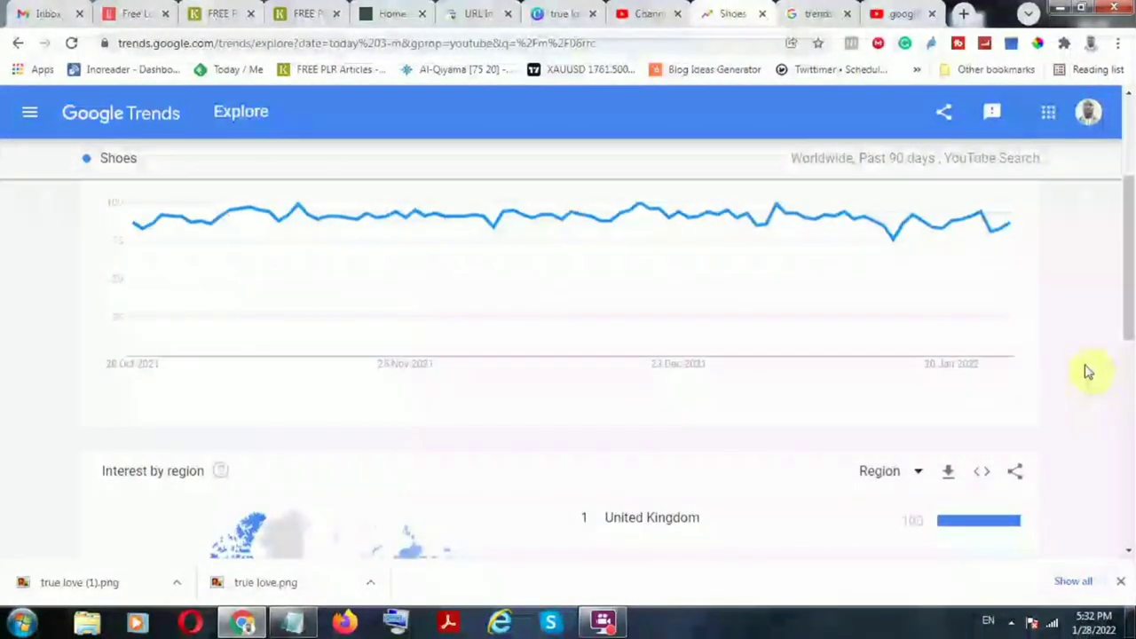
scroll(1090, 373, up, 3)
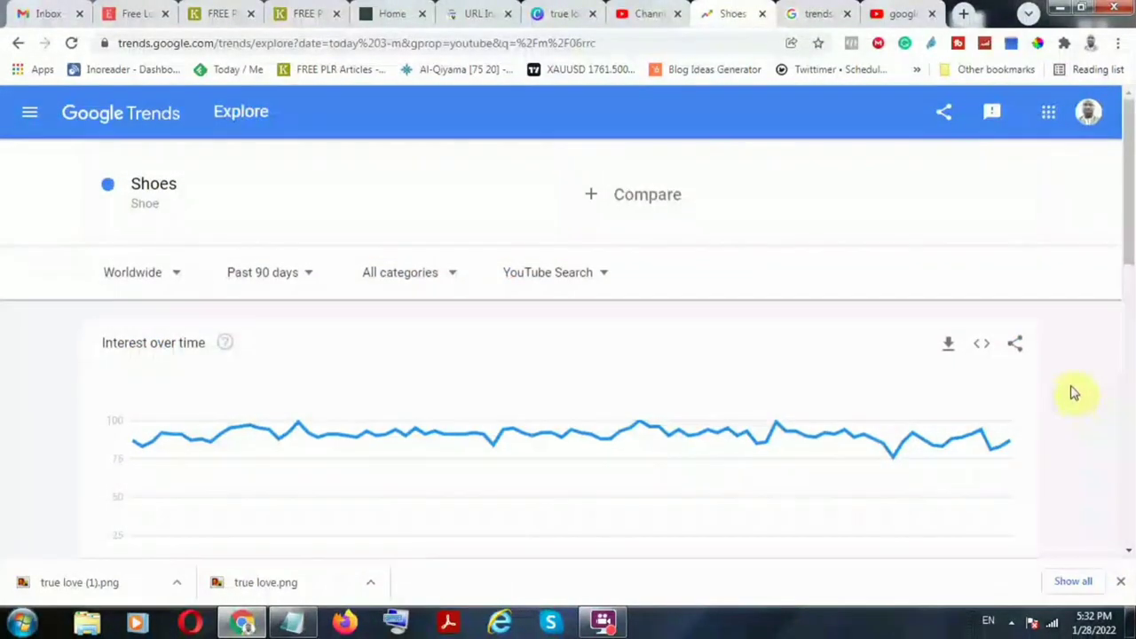
scroll(438, 425, down, 7)
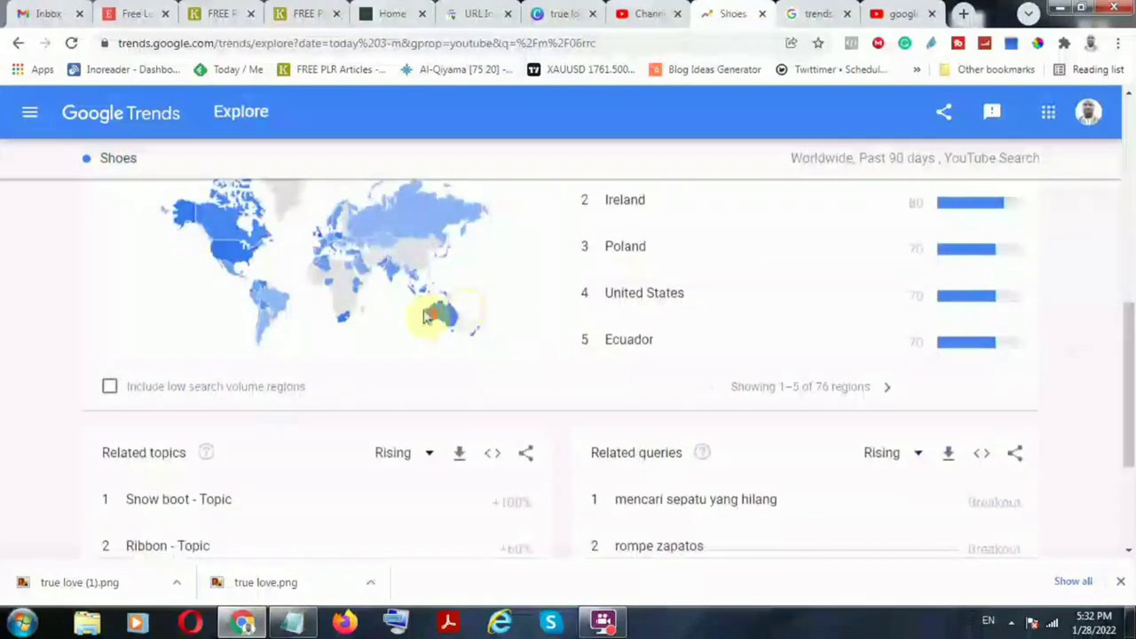
scroll(433, 335, up, 3)
scroll(606, 527, down, 1)
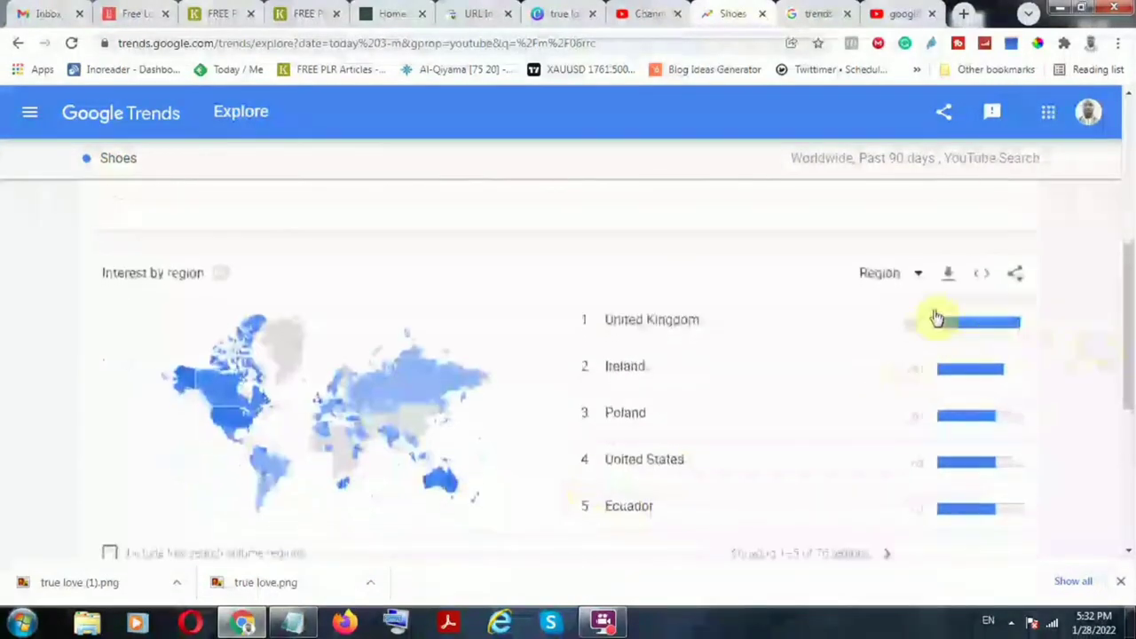
scroll(737, 405, down, 2)
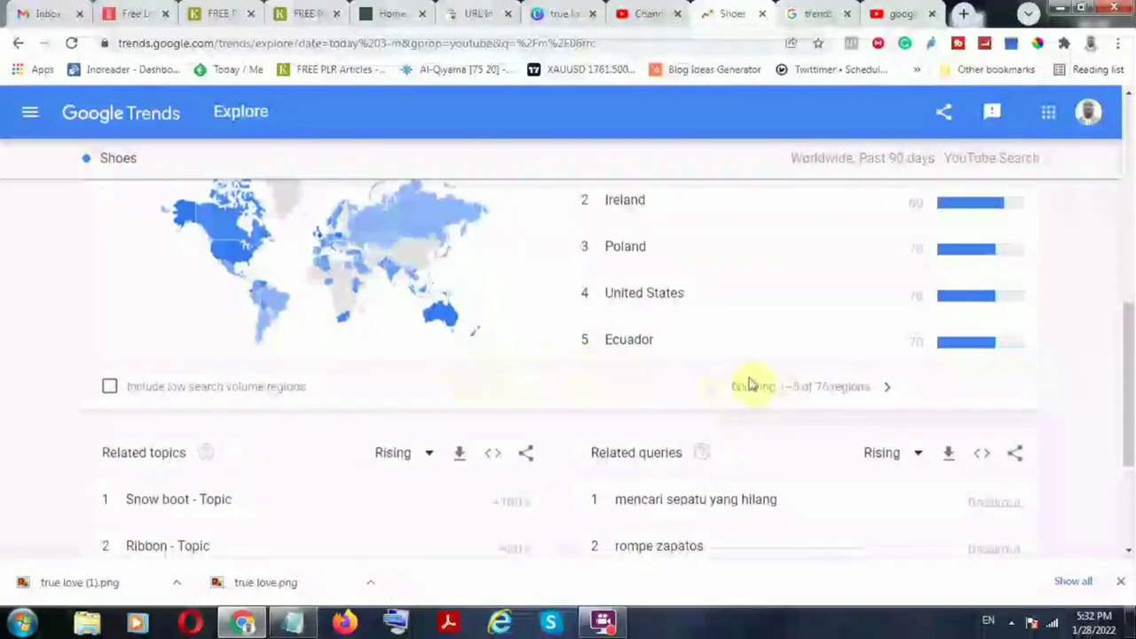
scroll(772, 381, up, 8)
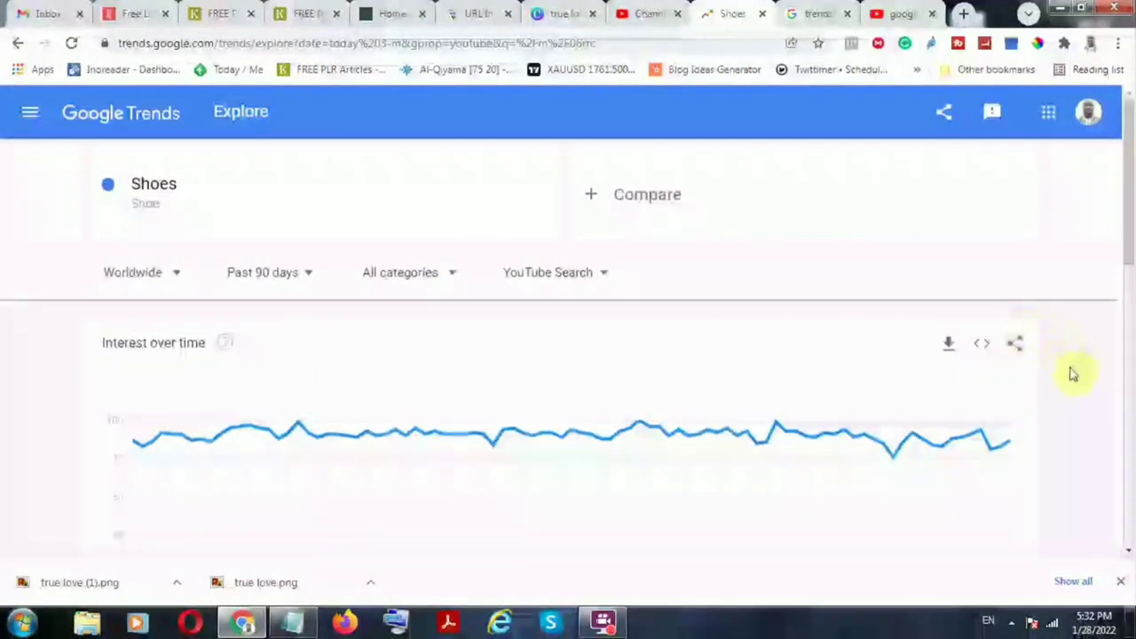
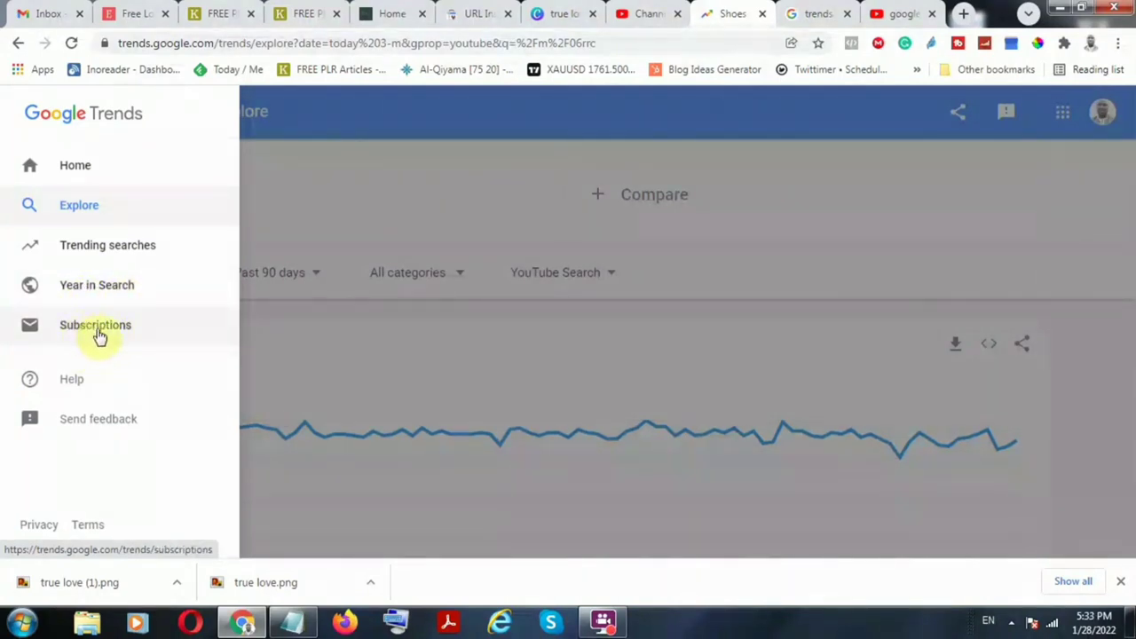
Open Trending searches and browse Nigeria's daily search trends from 28 January 2022 back to 26 January 2022.
click(118, 248)
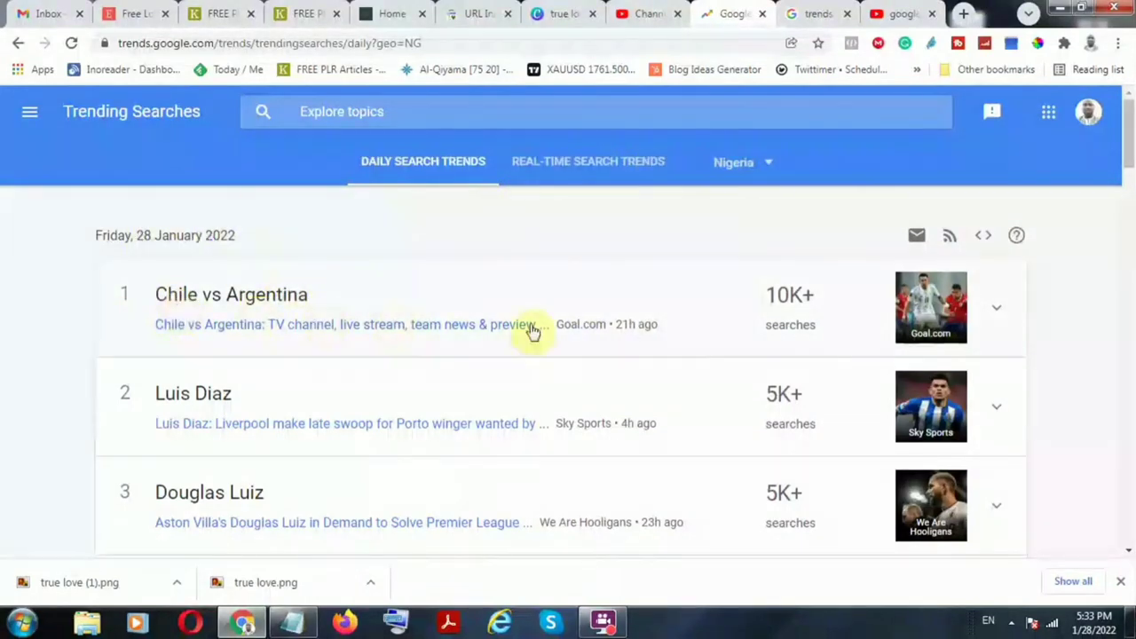
scroll(467, 400, down, 3)
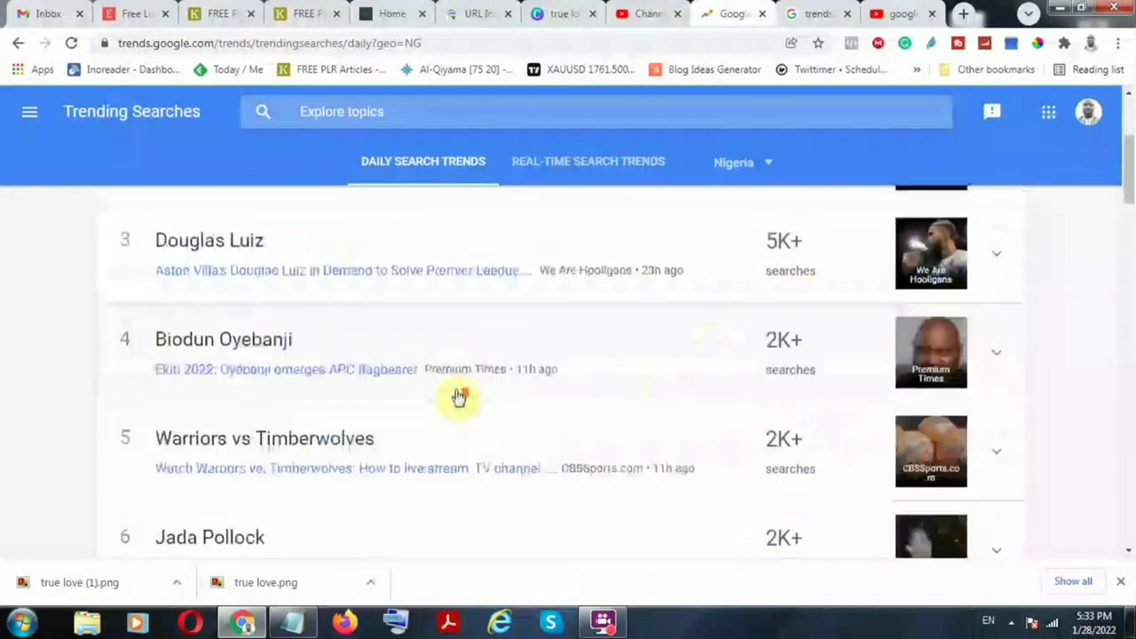
scroll(456, 393, down, 4)
scroll(544, 373, up, 3)
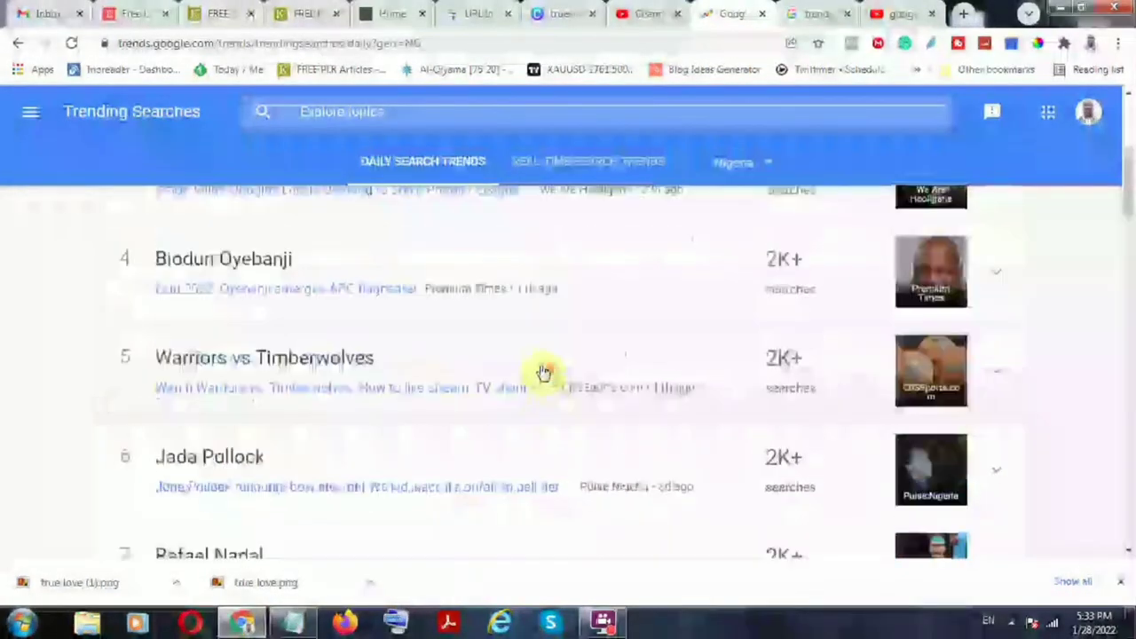
scroll(544, 373, up, 4)
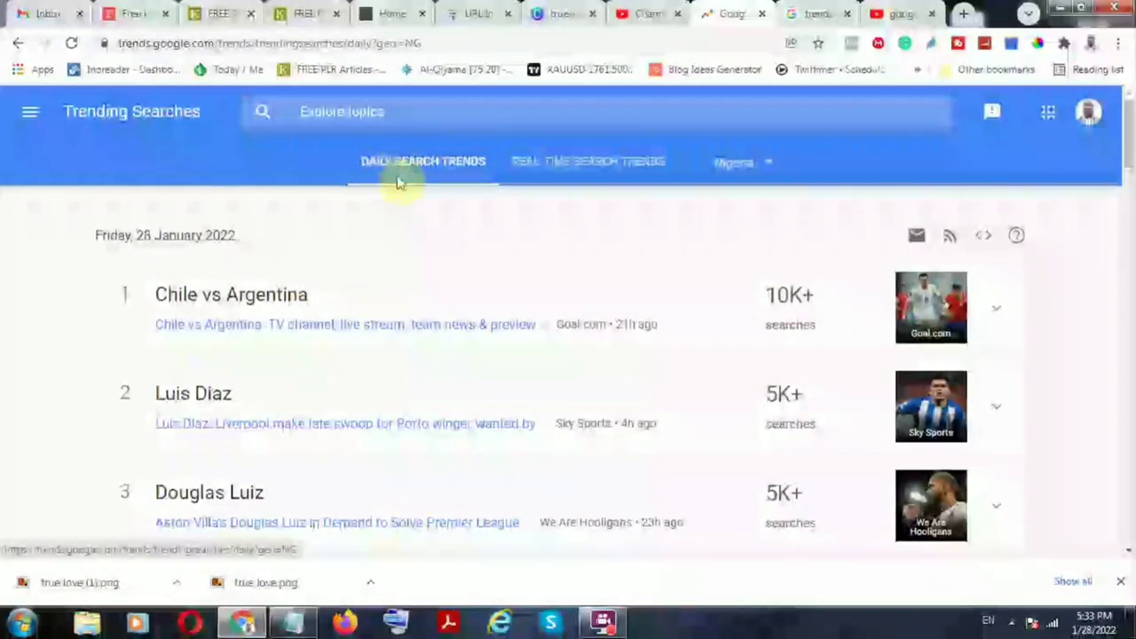
scroll(461, 370, down, 7)
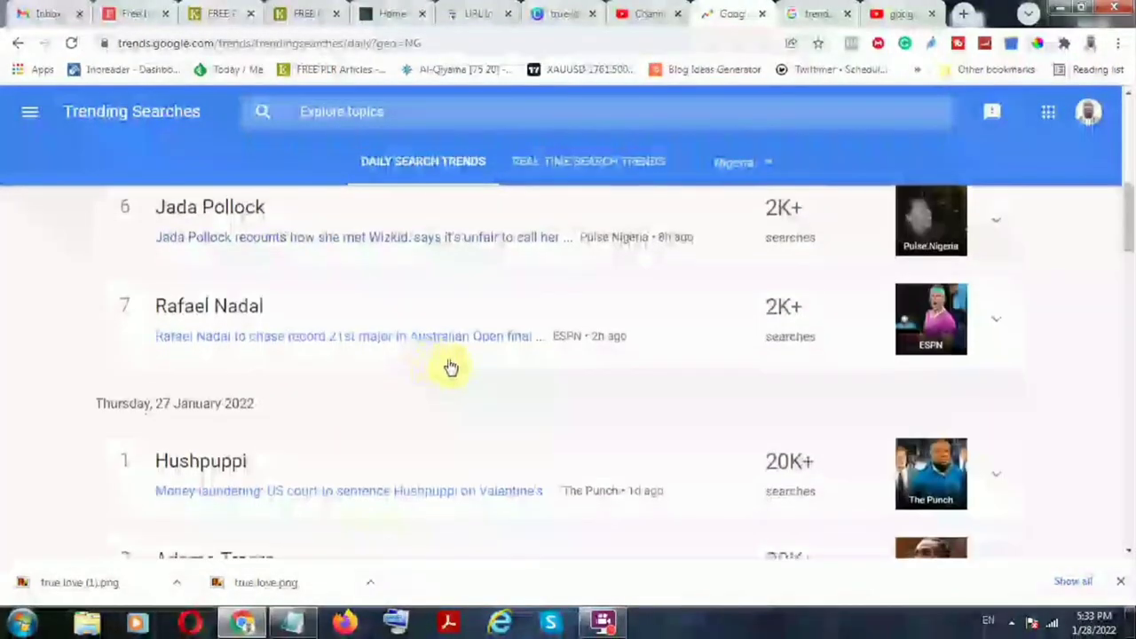
scroll(462, 370, down, 4)
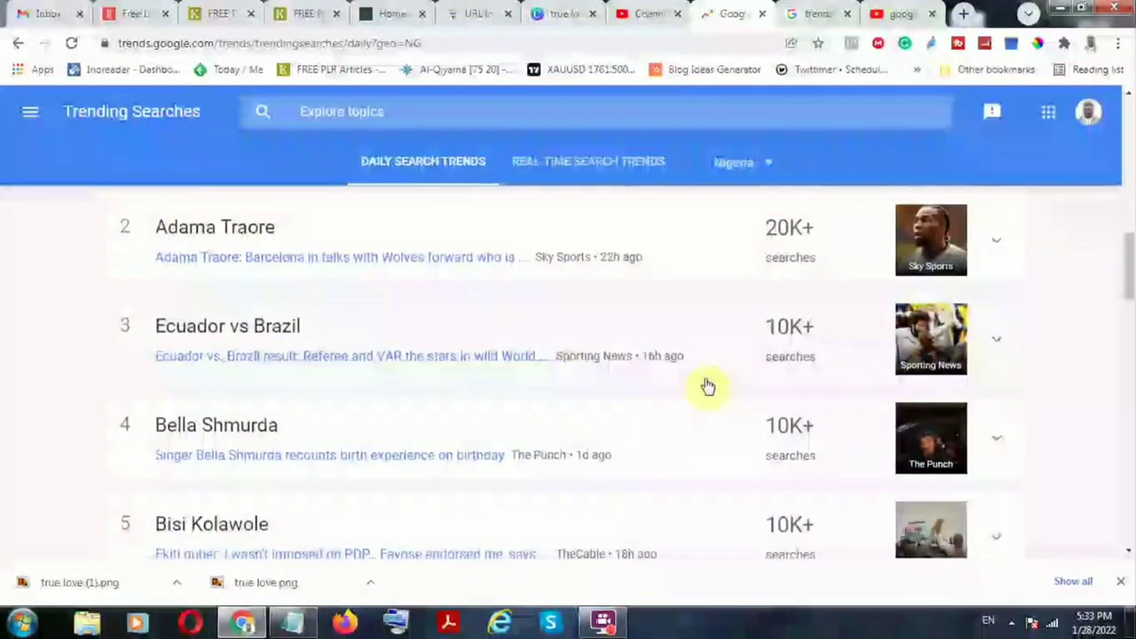
scroll(750, 371, down, 10)
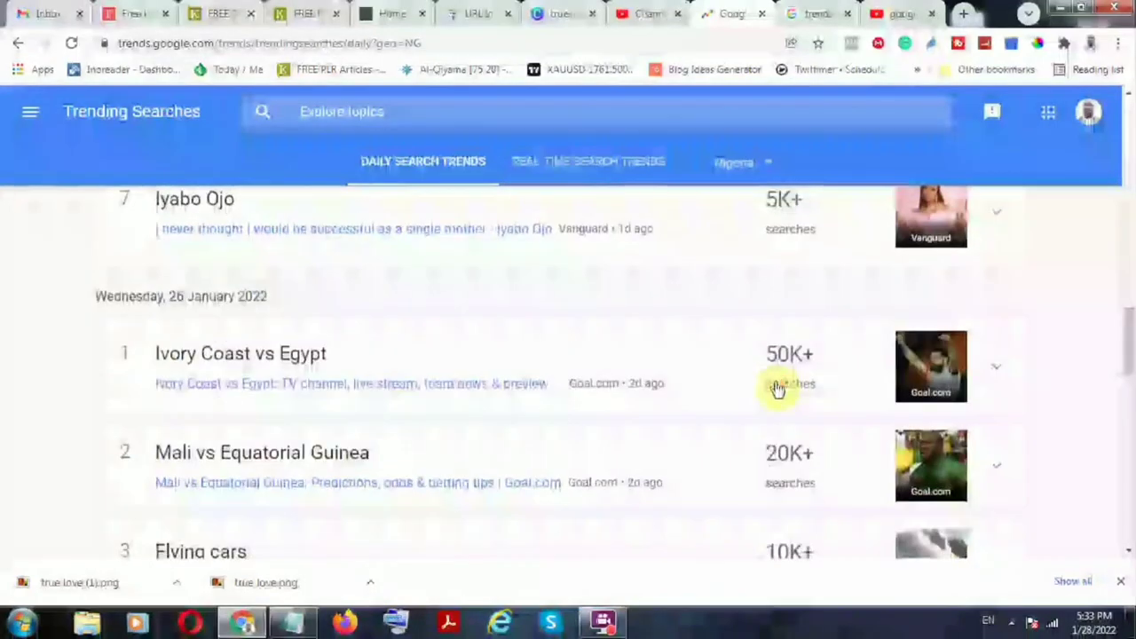
Switch the trending searches to real-time search trends, set the region to United States and browse the past 24 hours.
scroll(781, 399, down, 2)
scroll(489, 391, up, 12)
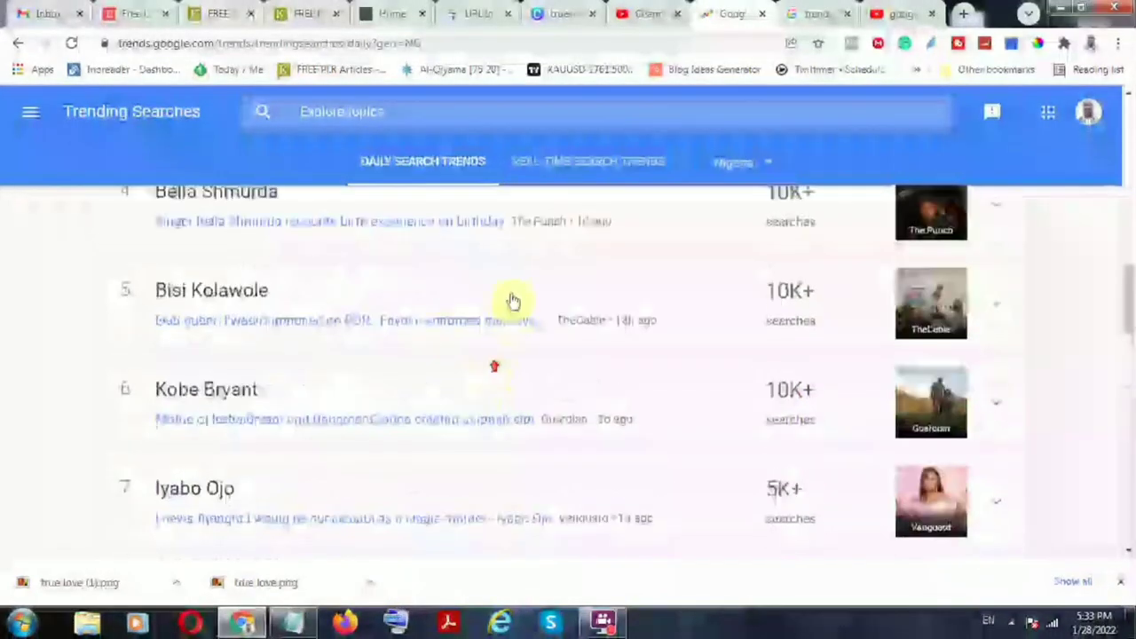
click(578, 162)
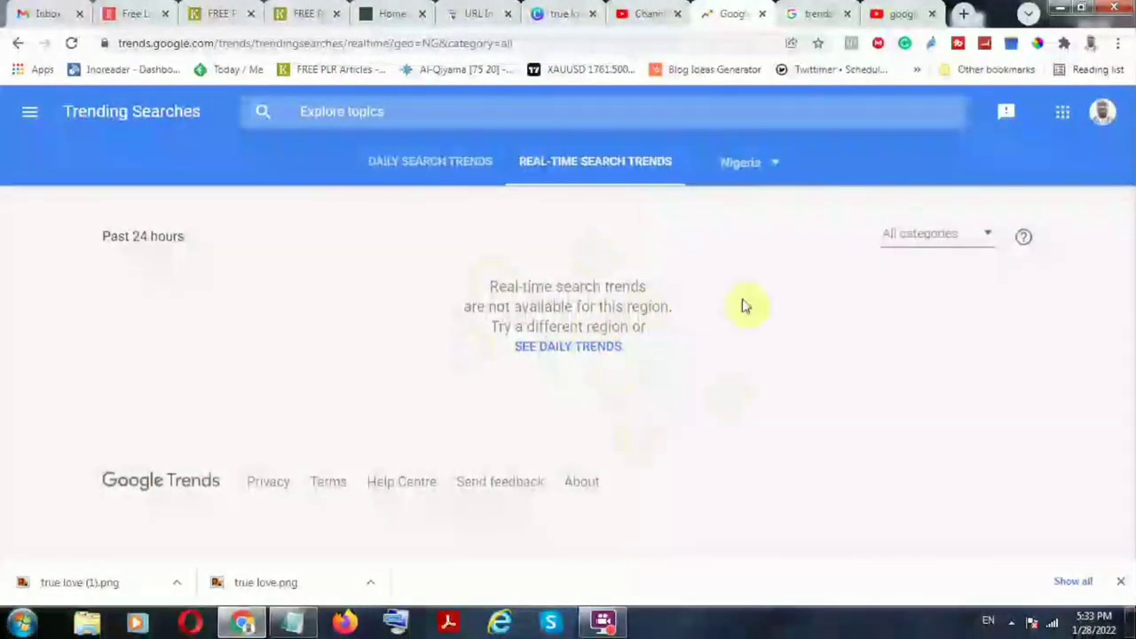
click(774, 169)
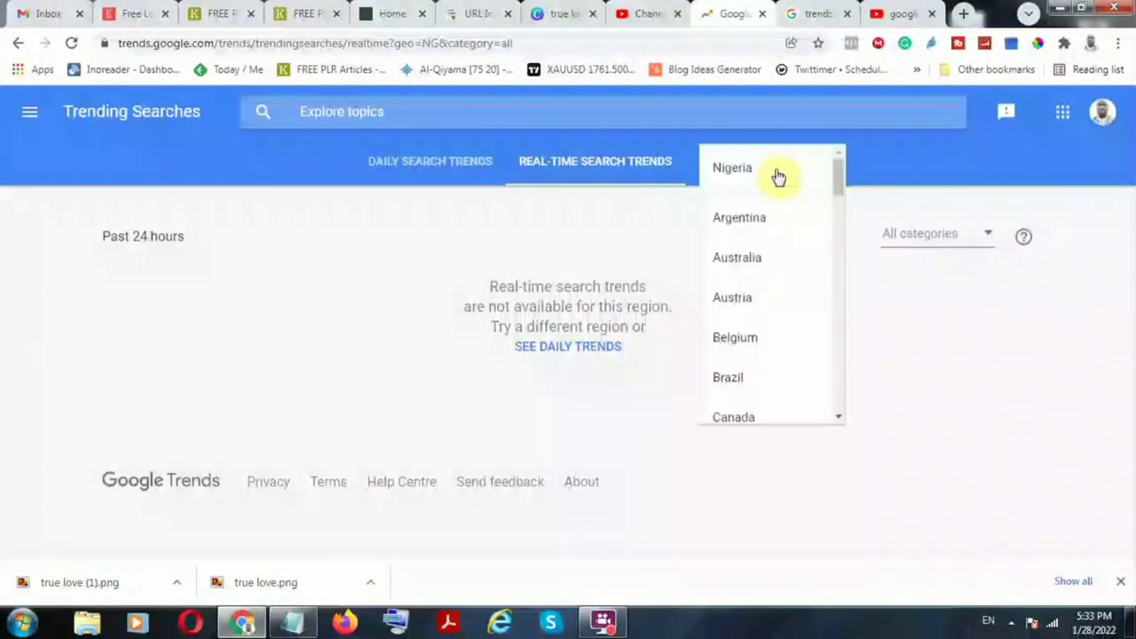
scroll(792, 298, down, 12)
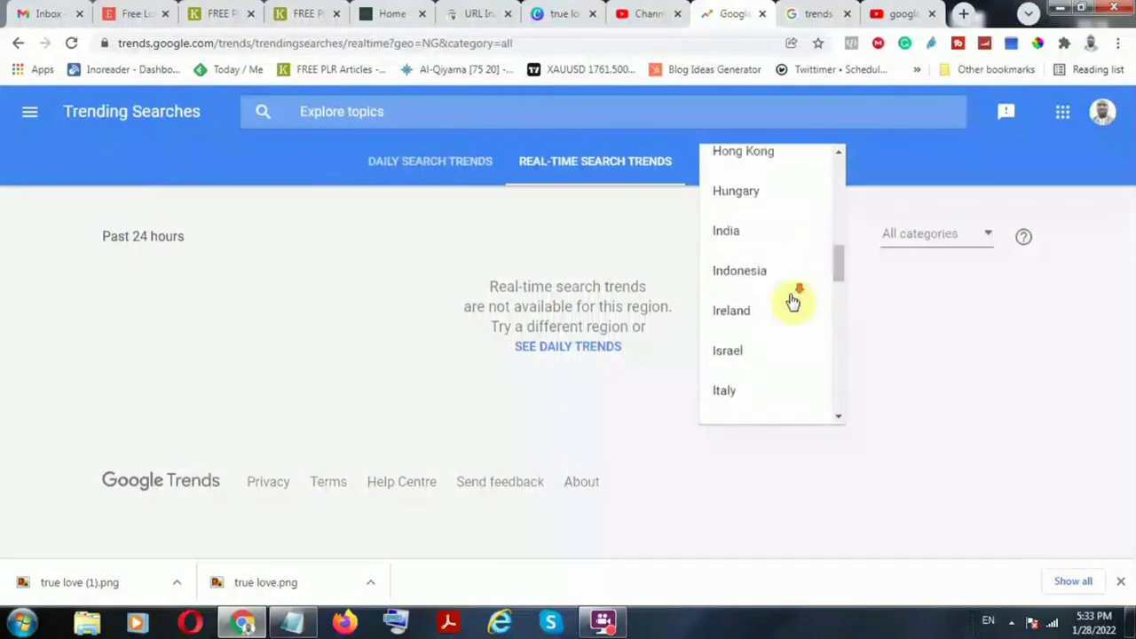
scroll(793, 300, down, 7)
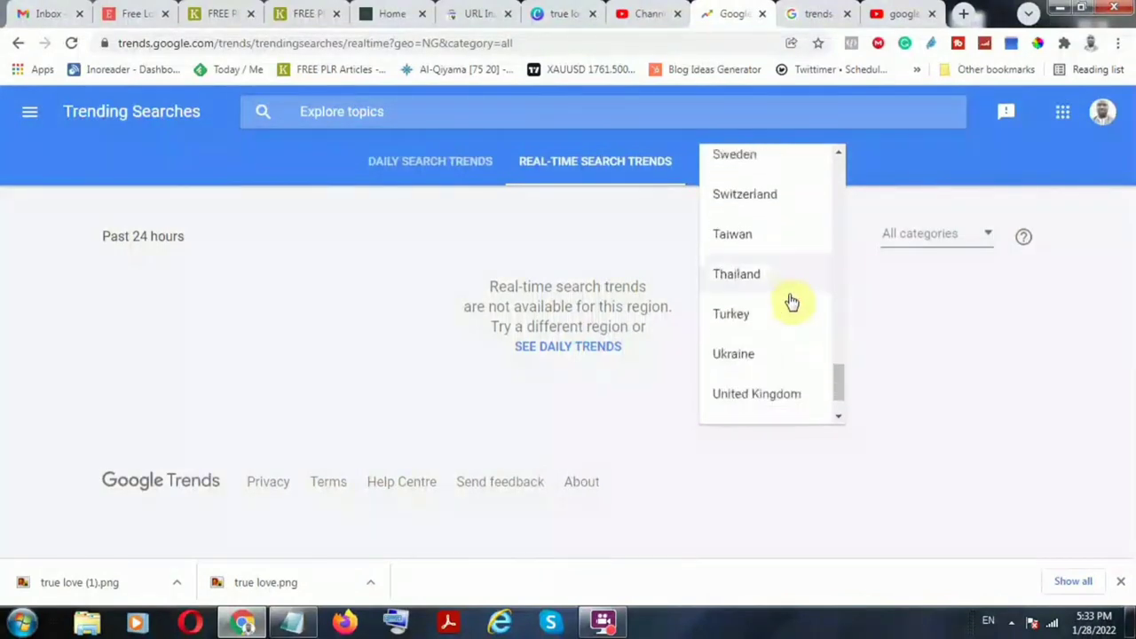
click(753, 363)
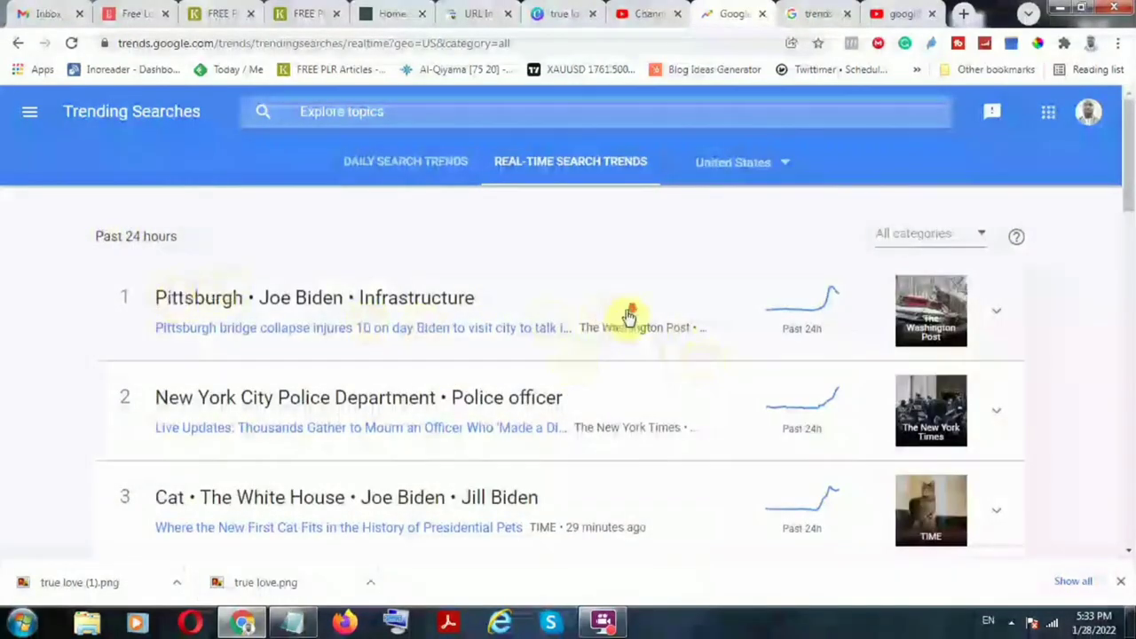
scroll(628, 315, down, 3)
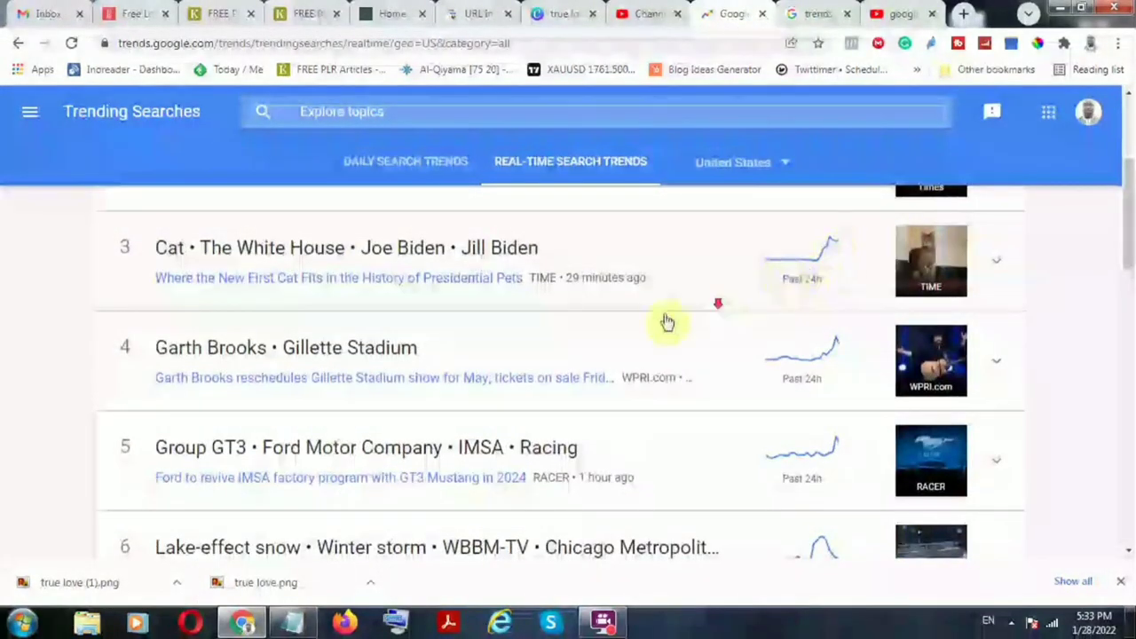
scroll(667, 321, down, 9)
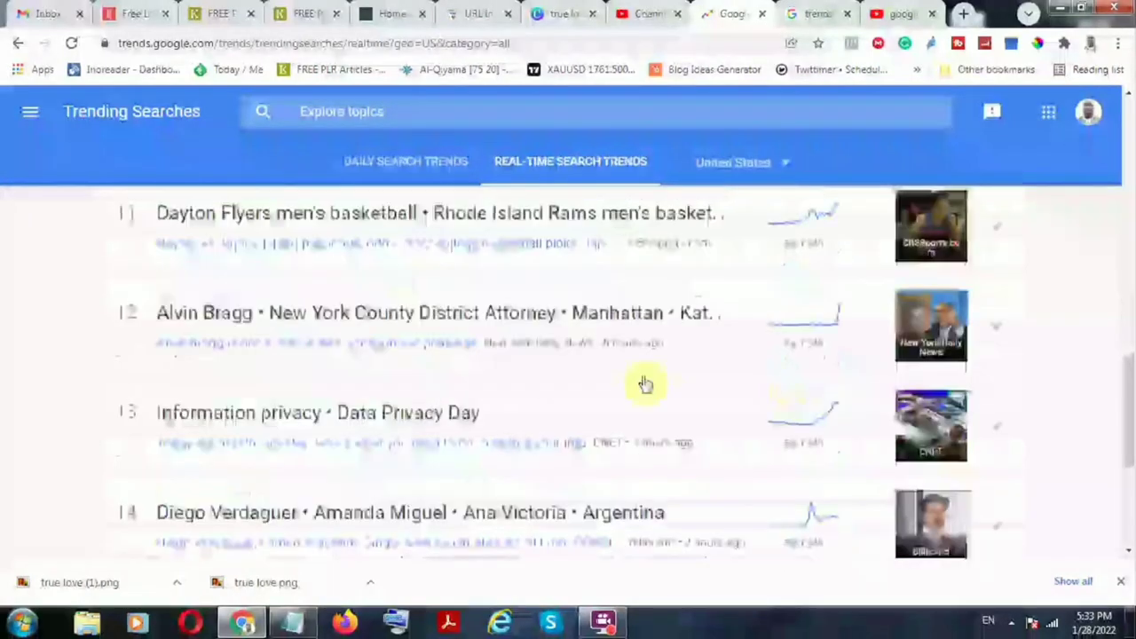
scroll(645, 383, down, 4)
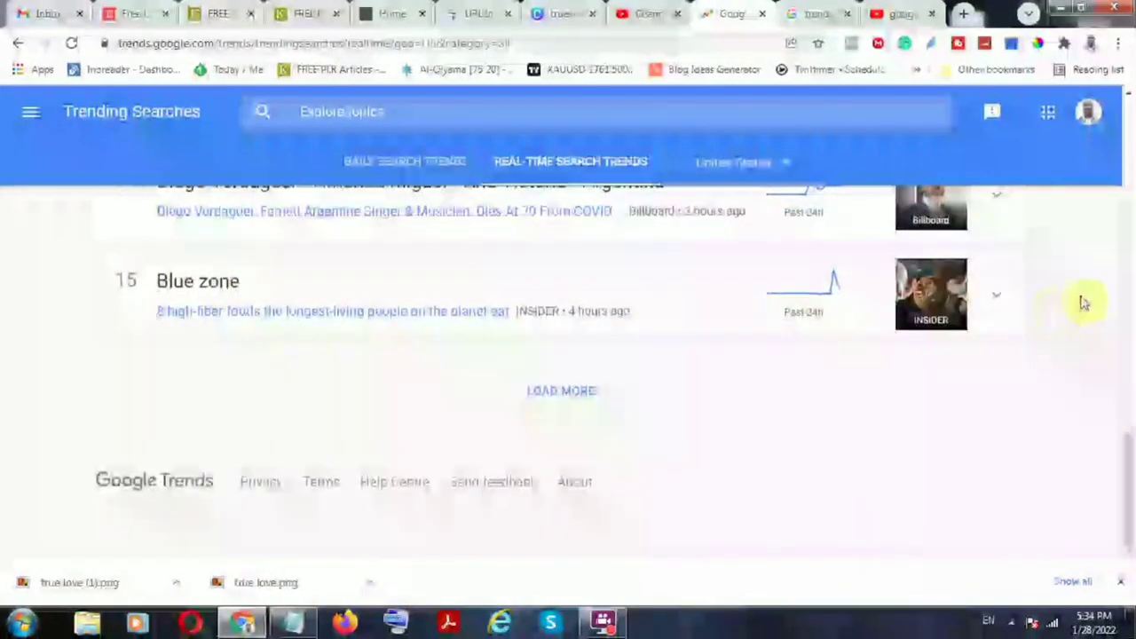
scroll(568, 328, up, 3)
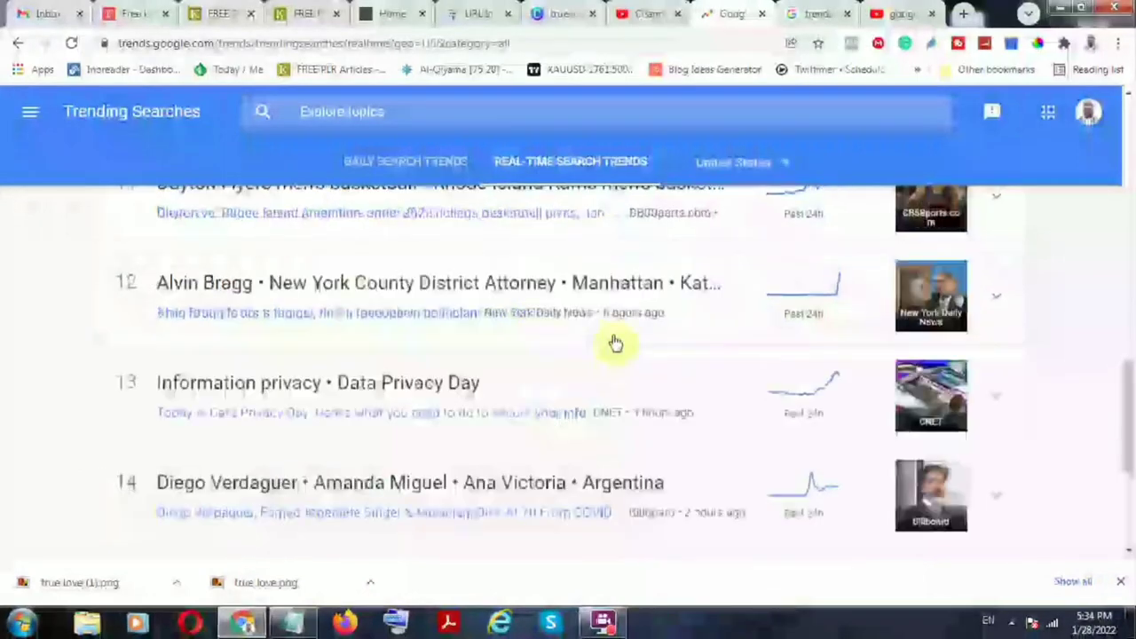
scroll(615, 344, up, 10)
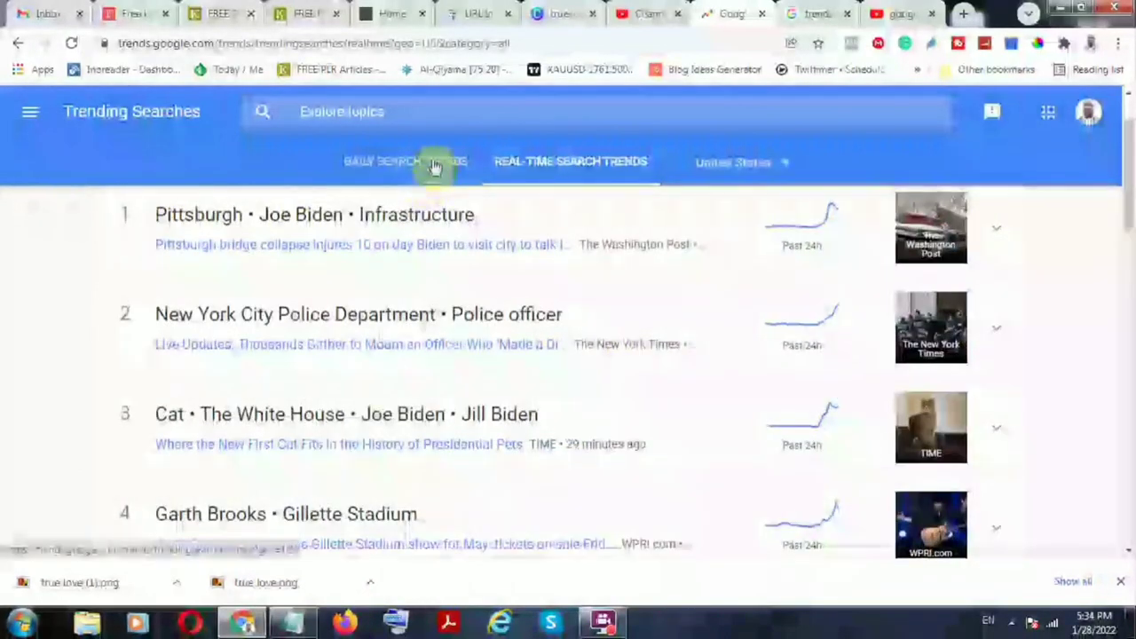
Explore the search term websites and examine its interest over time, interest by sub-region, related topics and related queries.
click(453, 115)
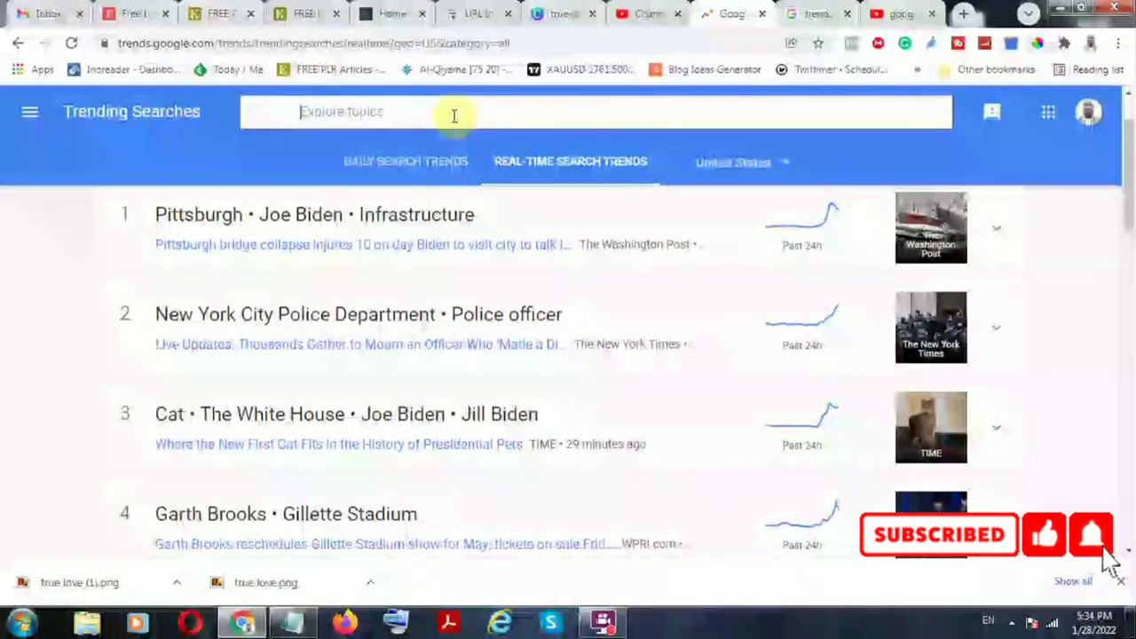
text(website)
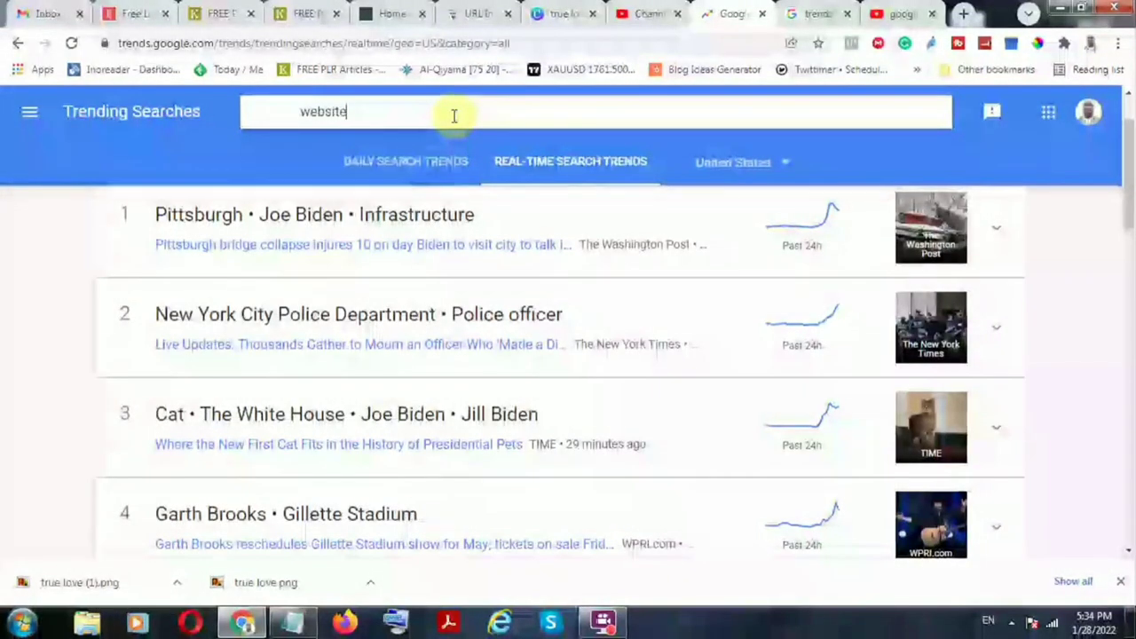
text(s)
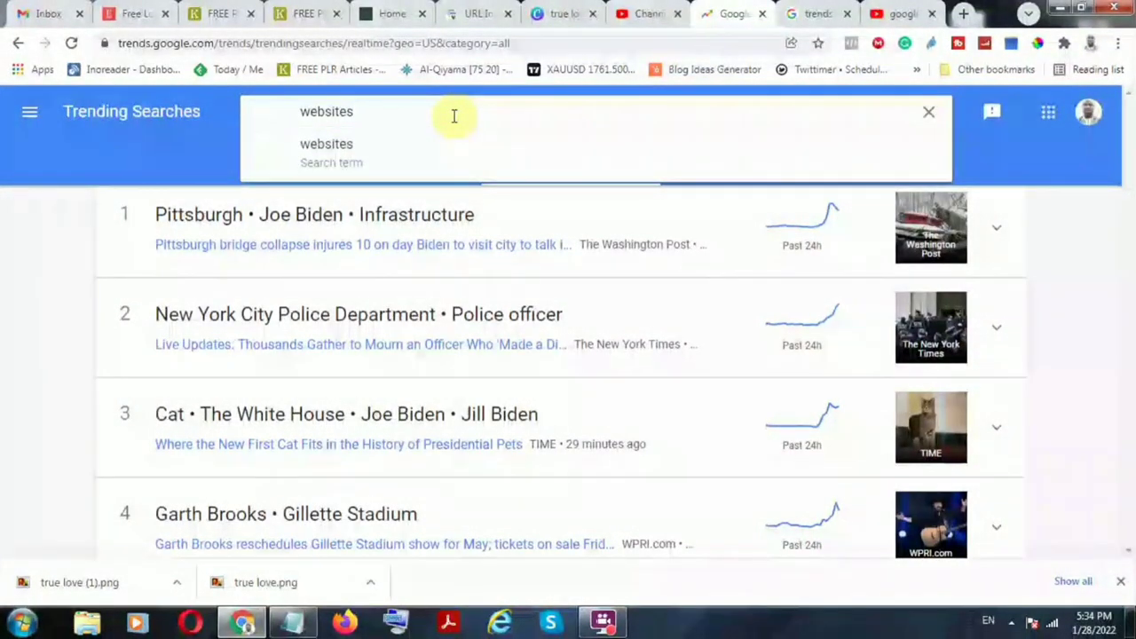
key(Return)
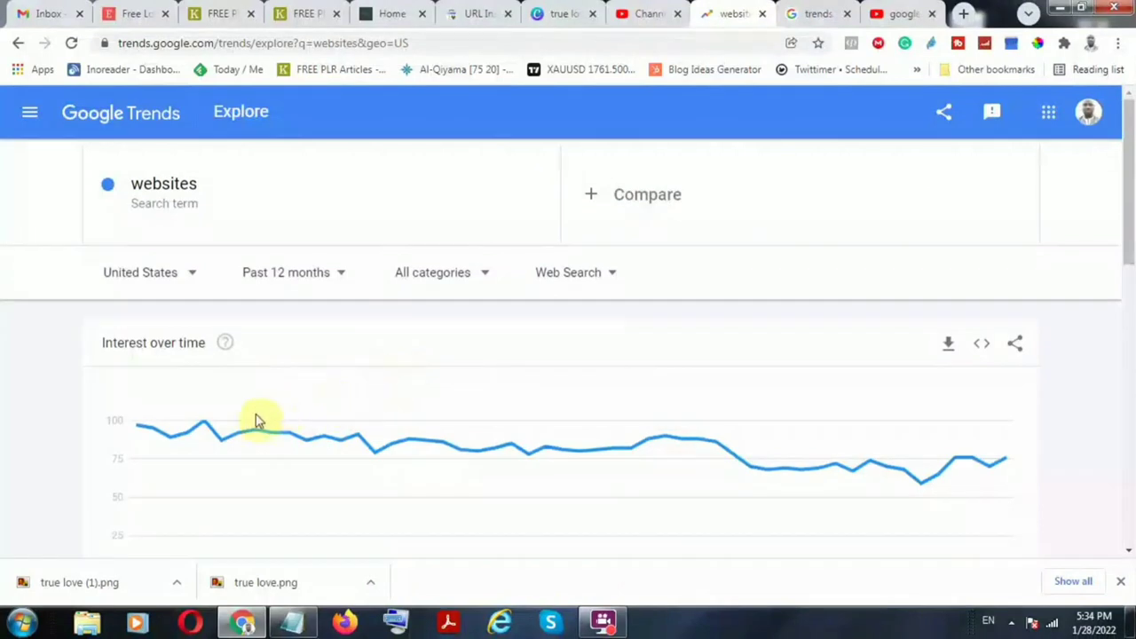
scroll(186, 364, down, 1)
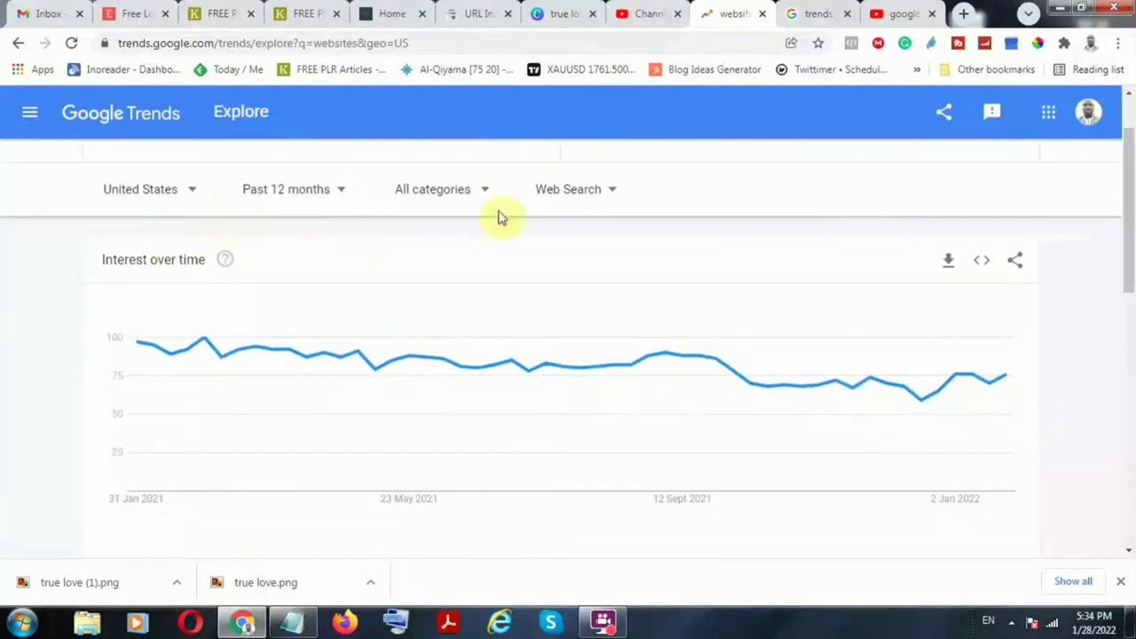
scroll(203, 435, down, 4)
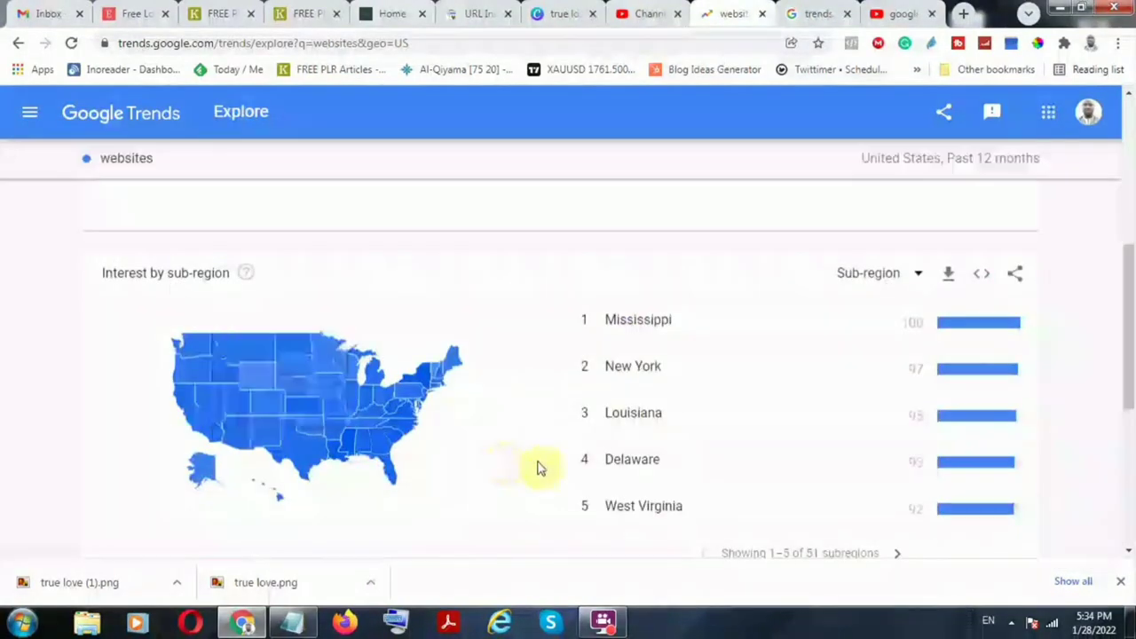
scroll(432, 373, down, 3)
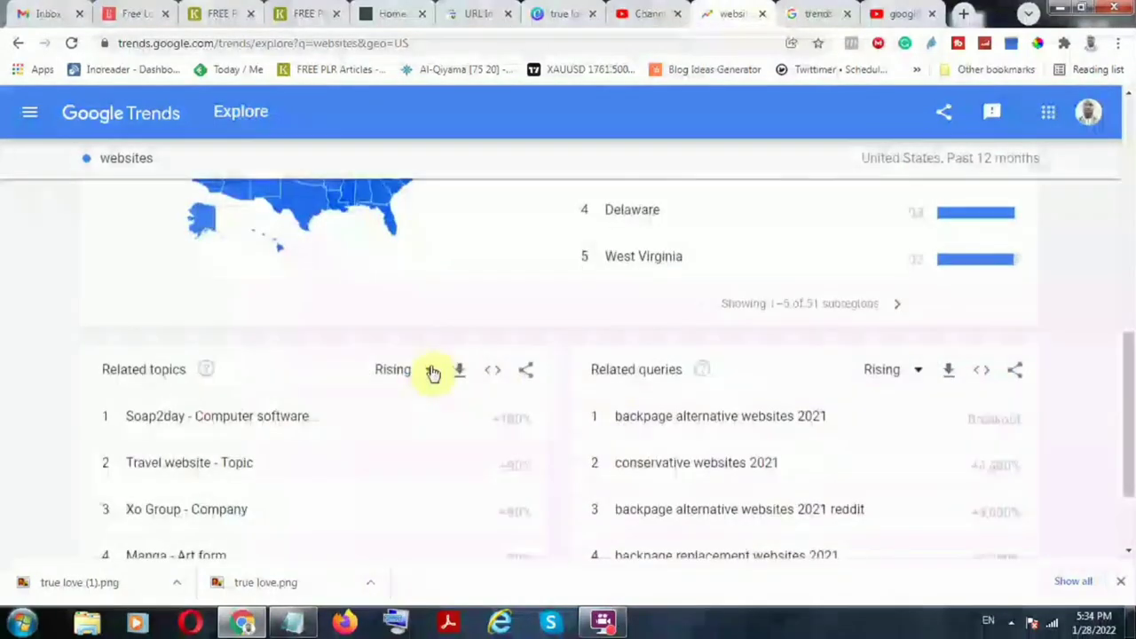
scroll(431, 373, up, 8)
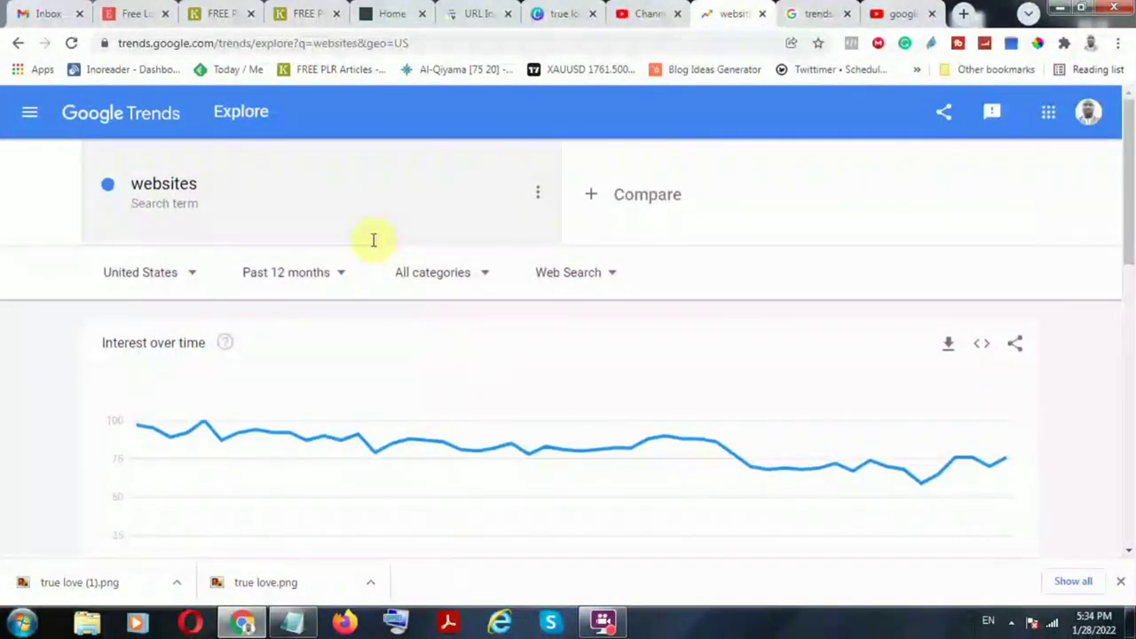
Open the Subscriptions page of Google Trends.
click(30, 118)
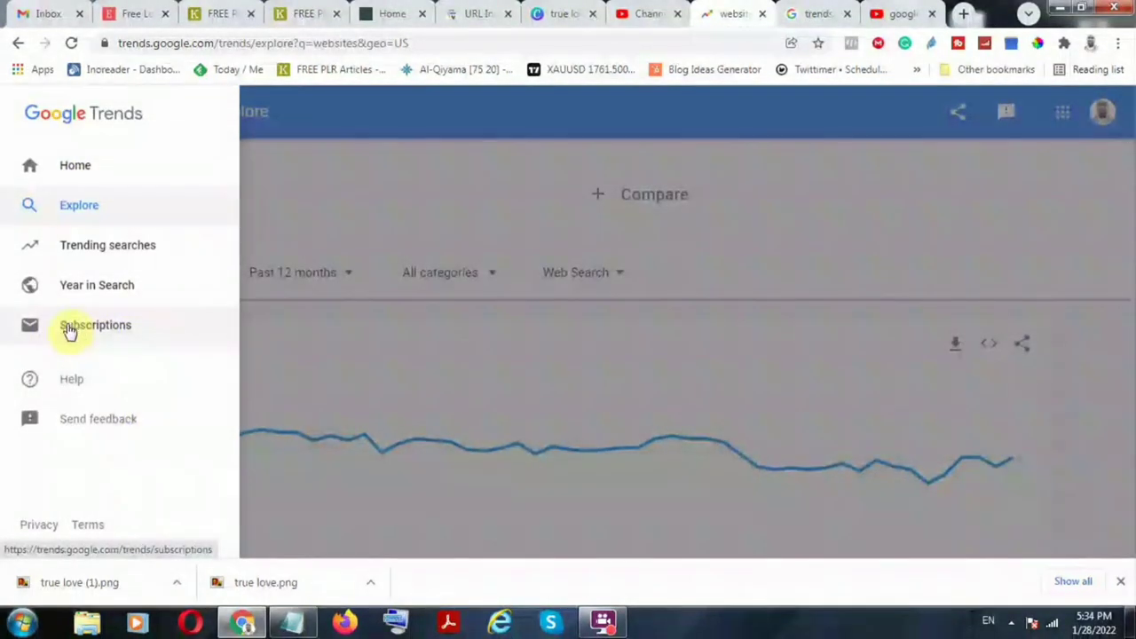
click(113, 330)
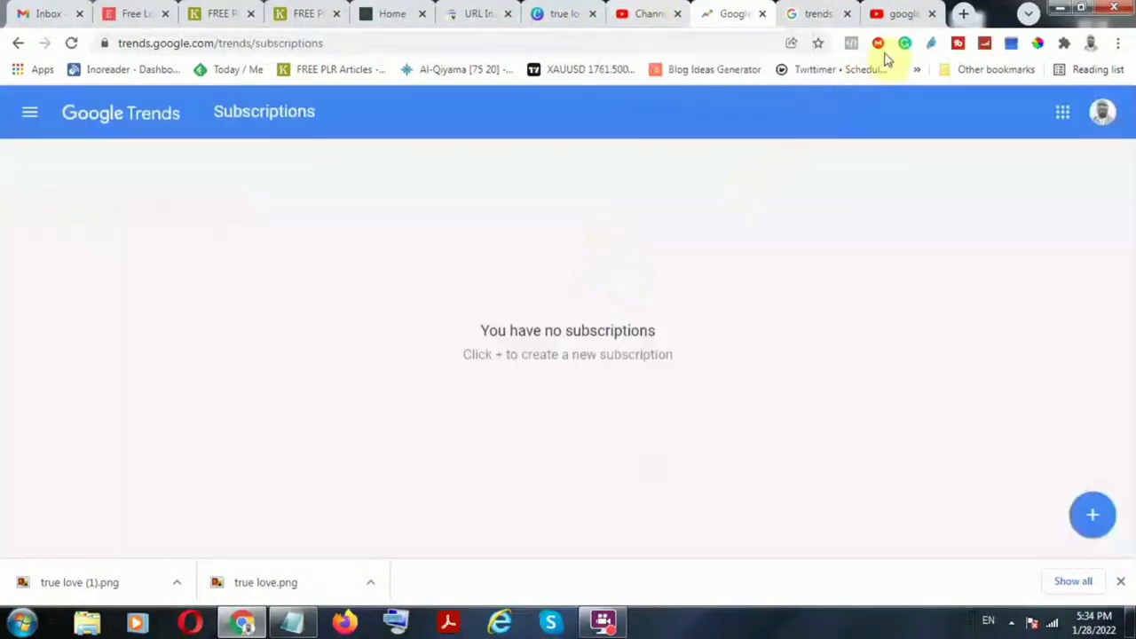
Switch to YouTube, open the presenter's own channel and browse its uploaded videos.
click(895, 13)
click(401, 42)
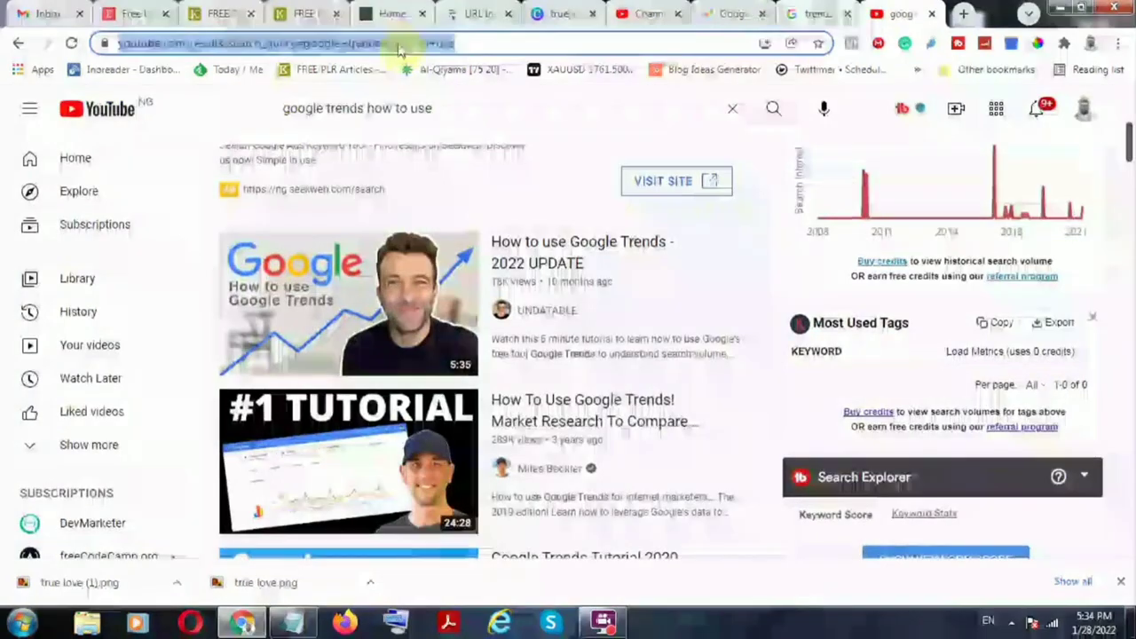
text(y)
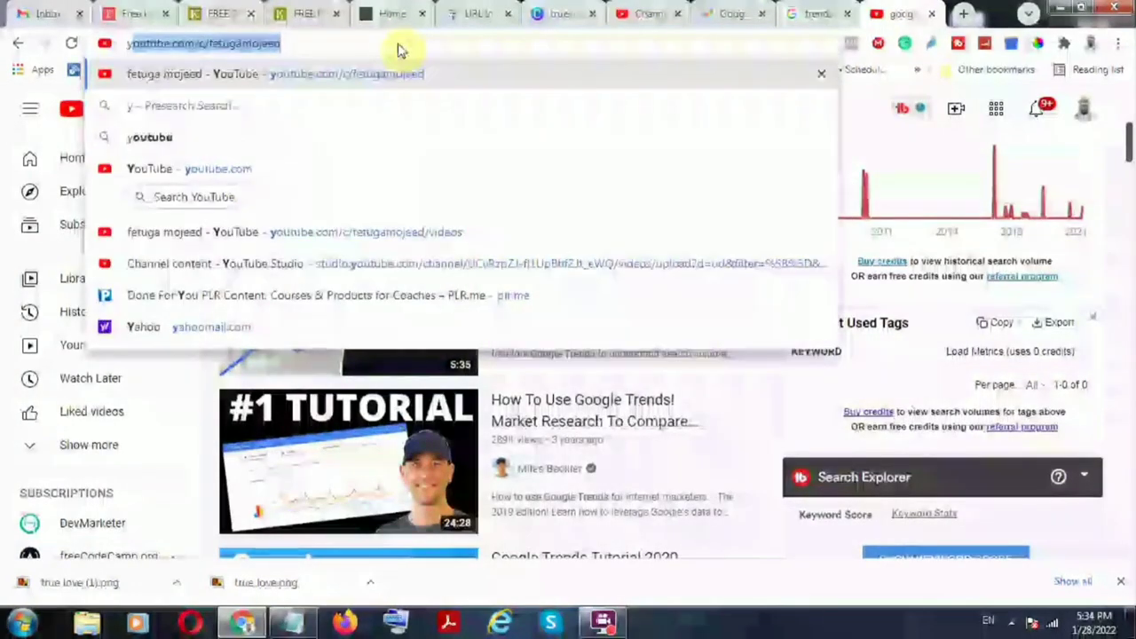
key(Return)
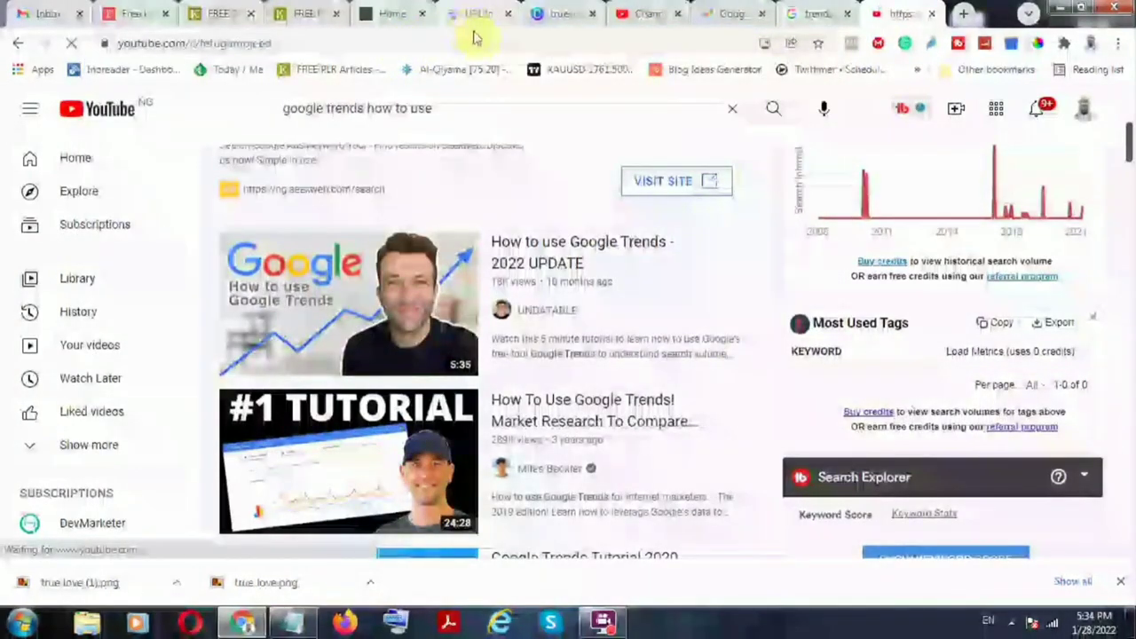
click(727, 13)
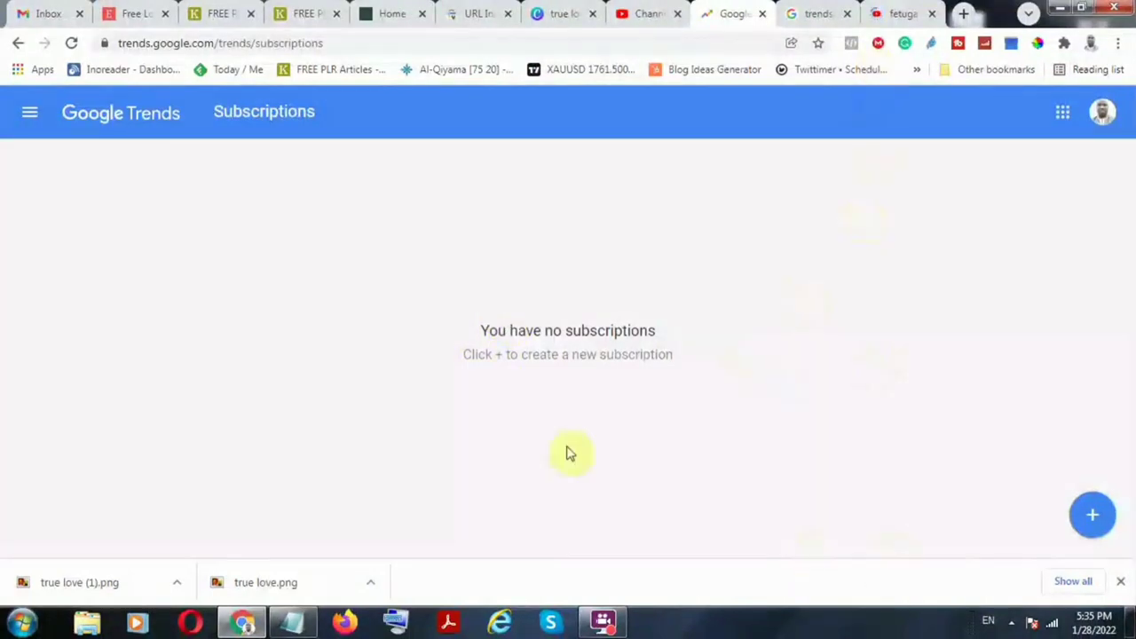
click(899, 11)
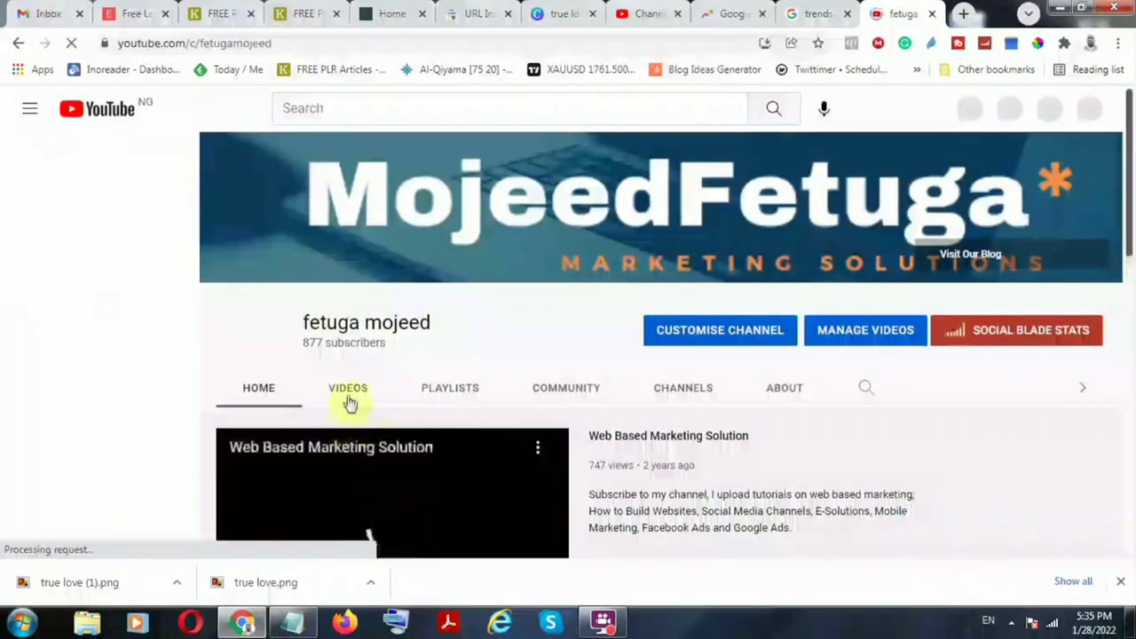
click(348, 395)
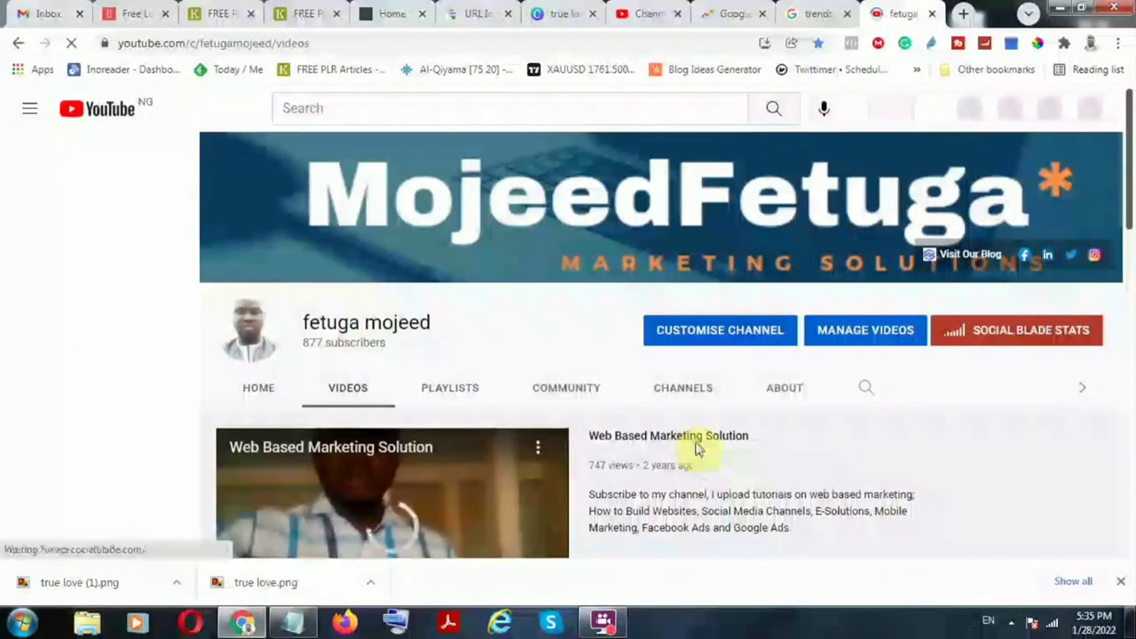
scroll(674, 449, down, 3)
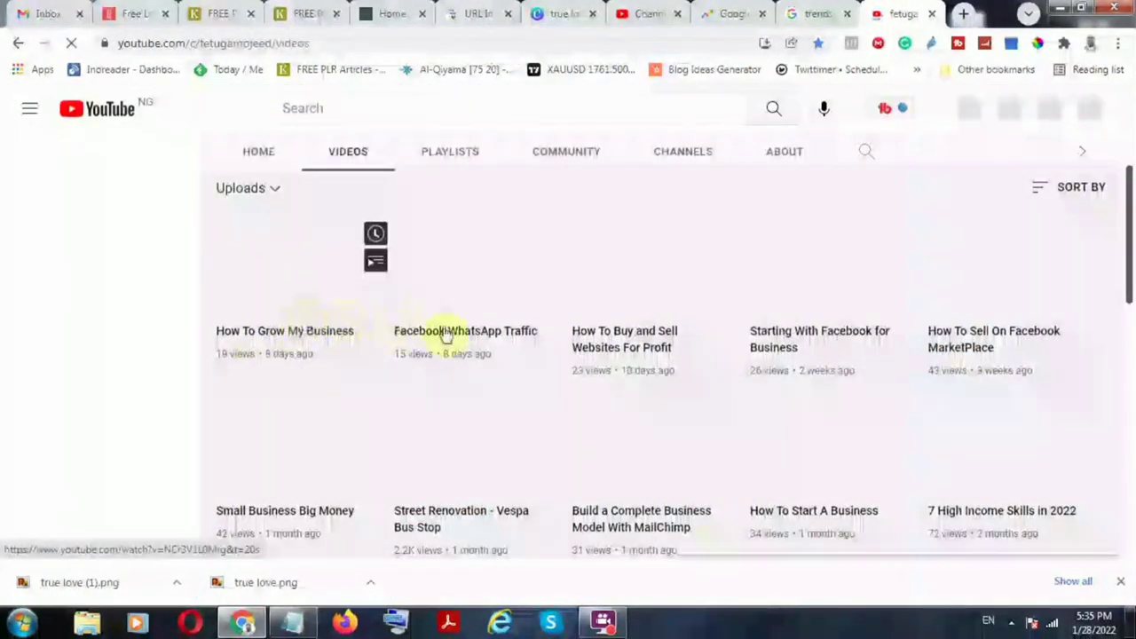
scroll(881, 452, down, 2)
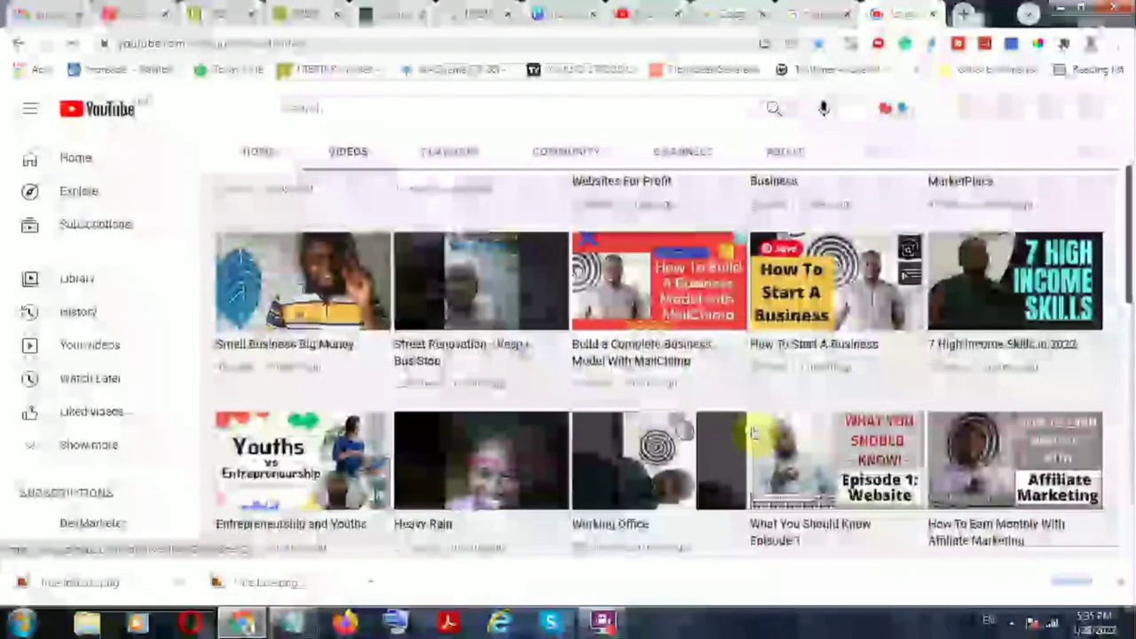
scroll(756, 432, down, 4)
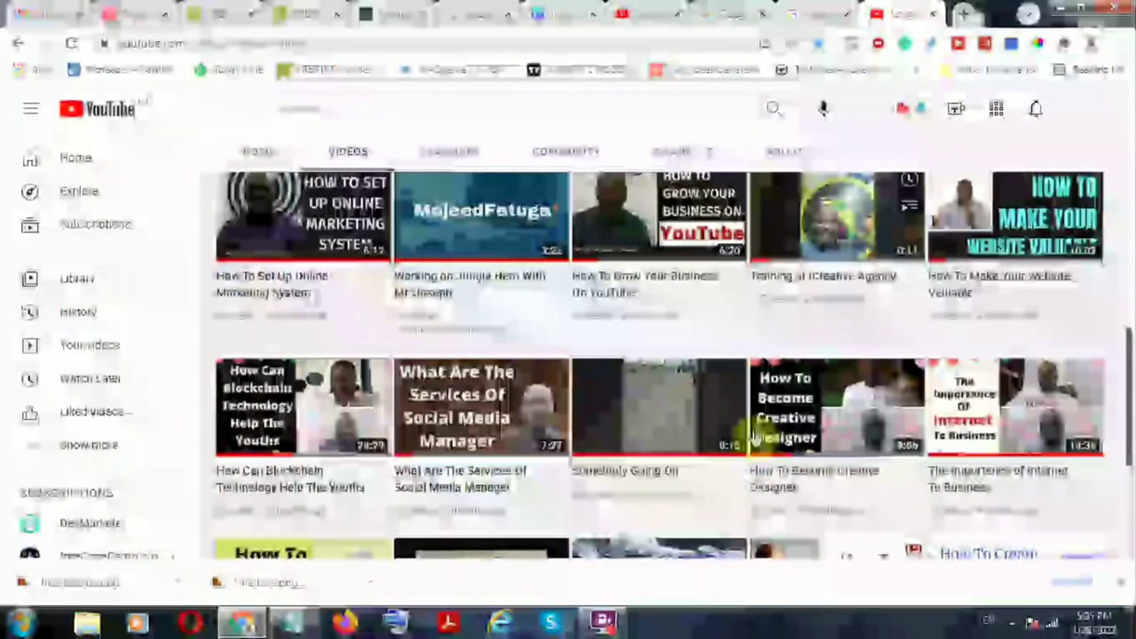
scroll(750, 433, down, 2)
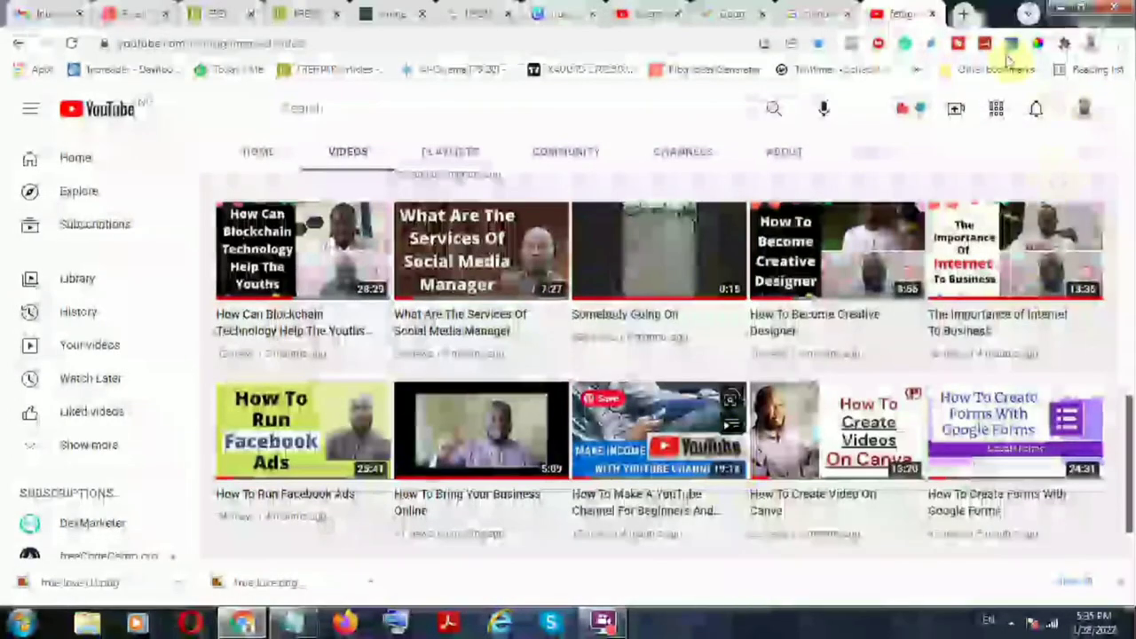
scroll(736, 266, down, 1)
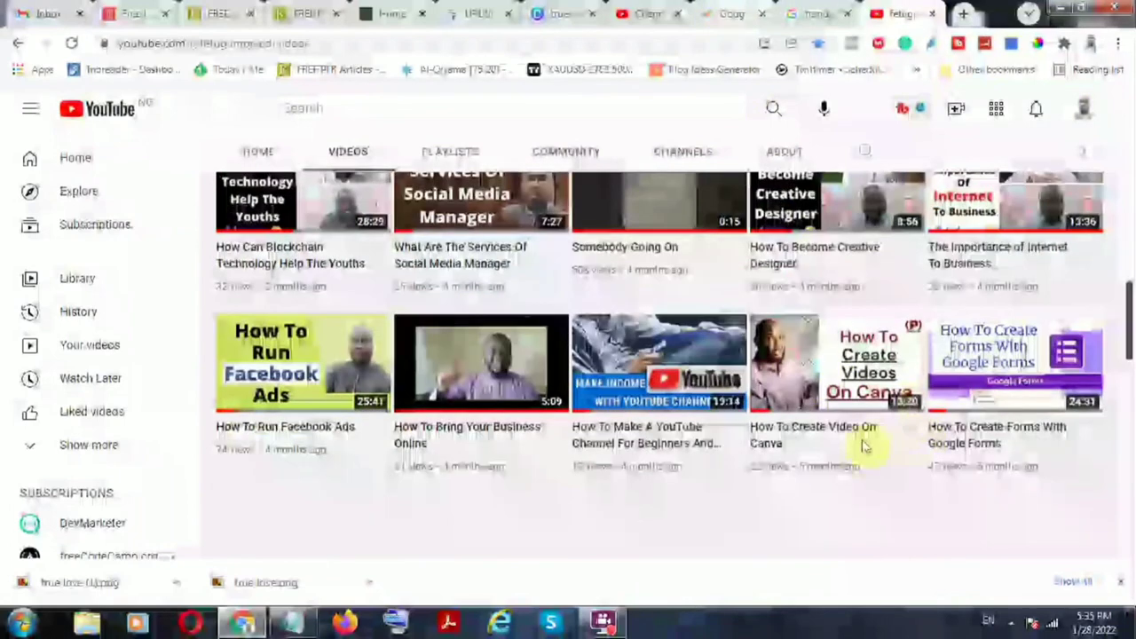
Switch back to Google Trends, start a new subscription and look over its trending searches and topic options.
key(ctrl+shift+Tab)
key(ctrl+shift+Tab)
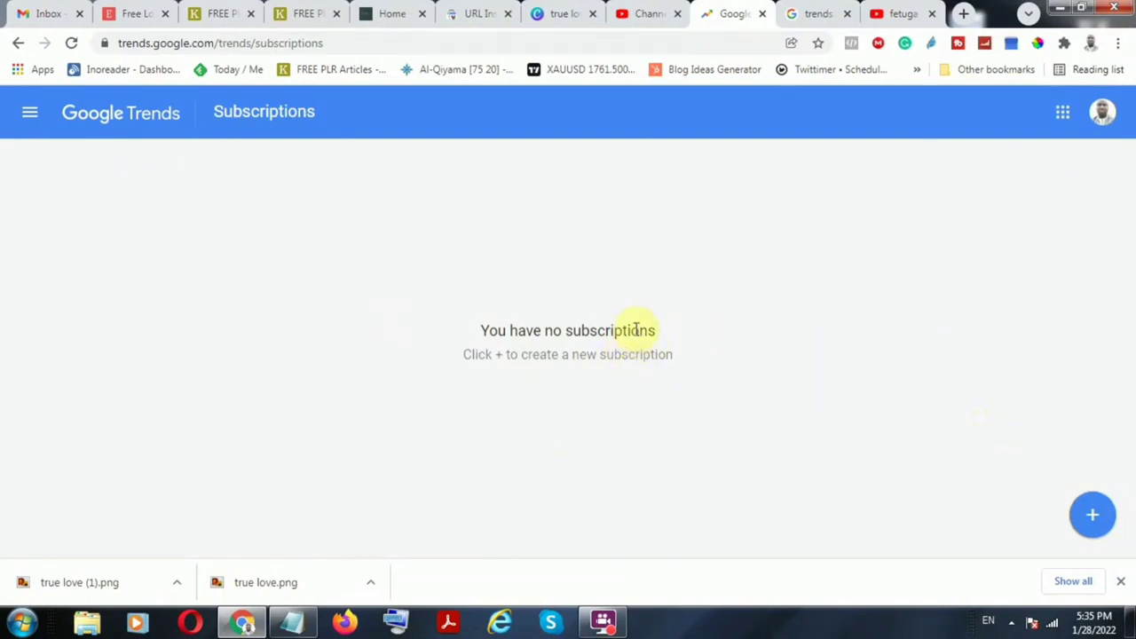
click(1090, 504)
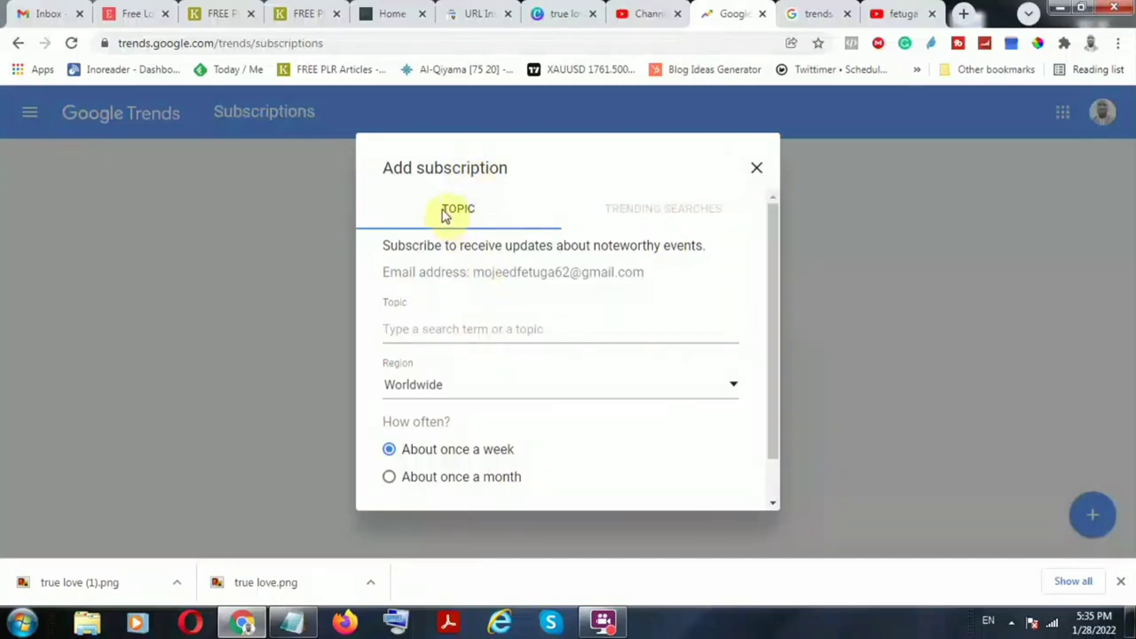
click(673, 212)
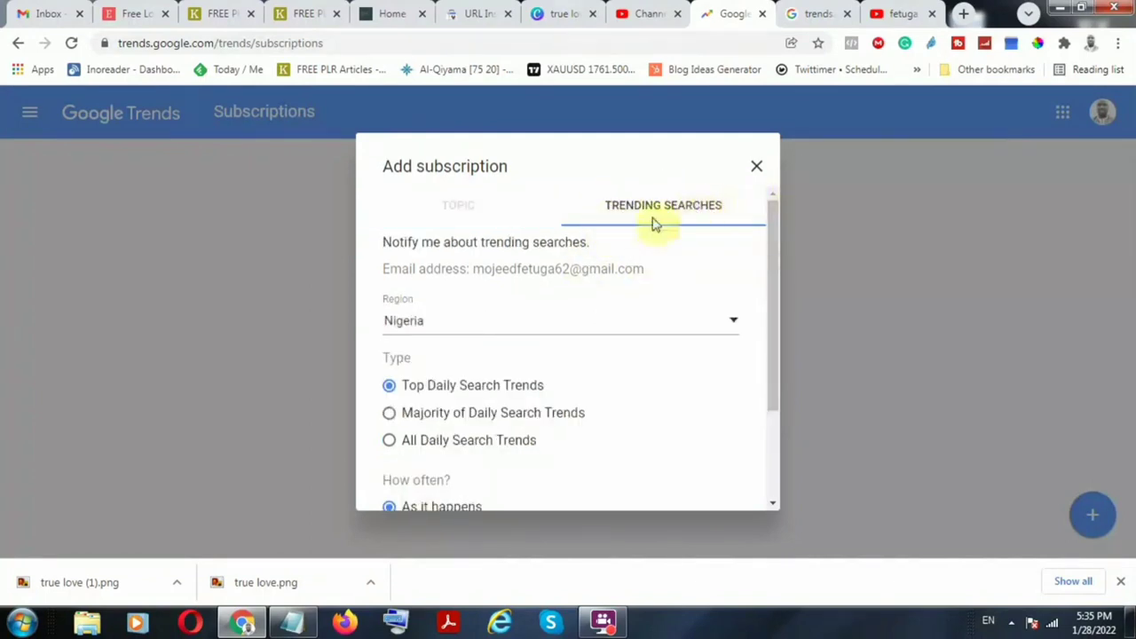
click(473, 208)
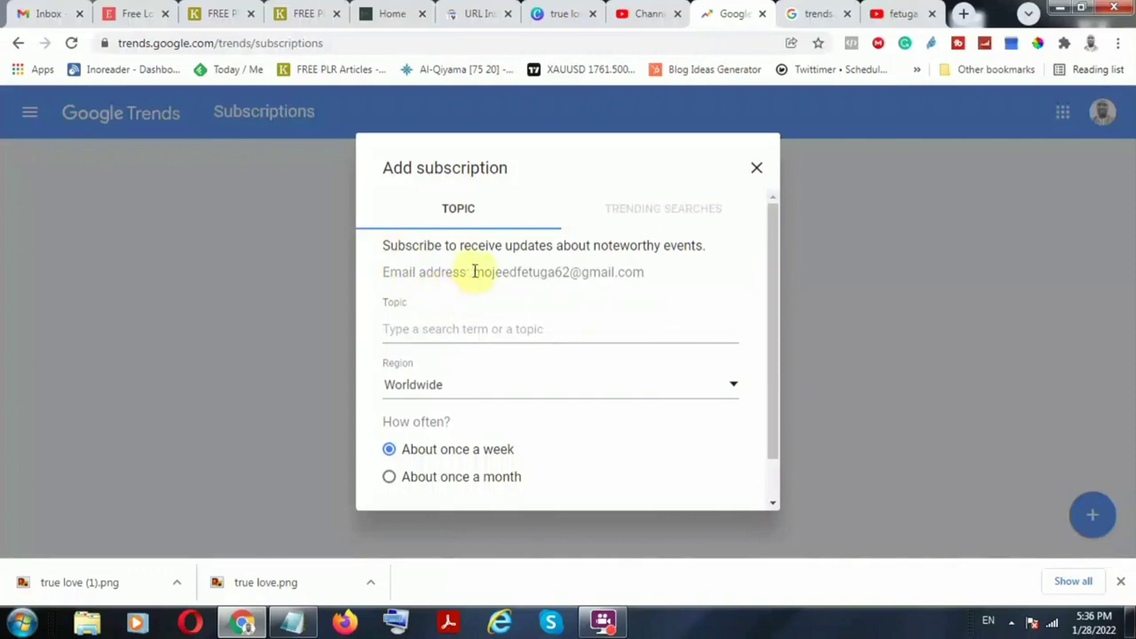
drag(475, 271, 661, 280)
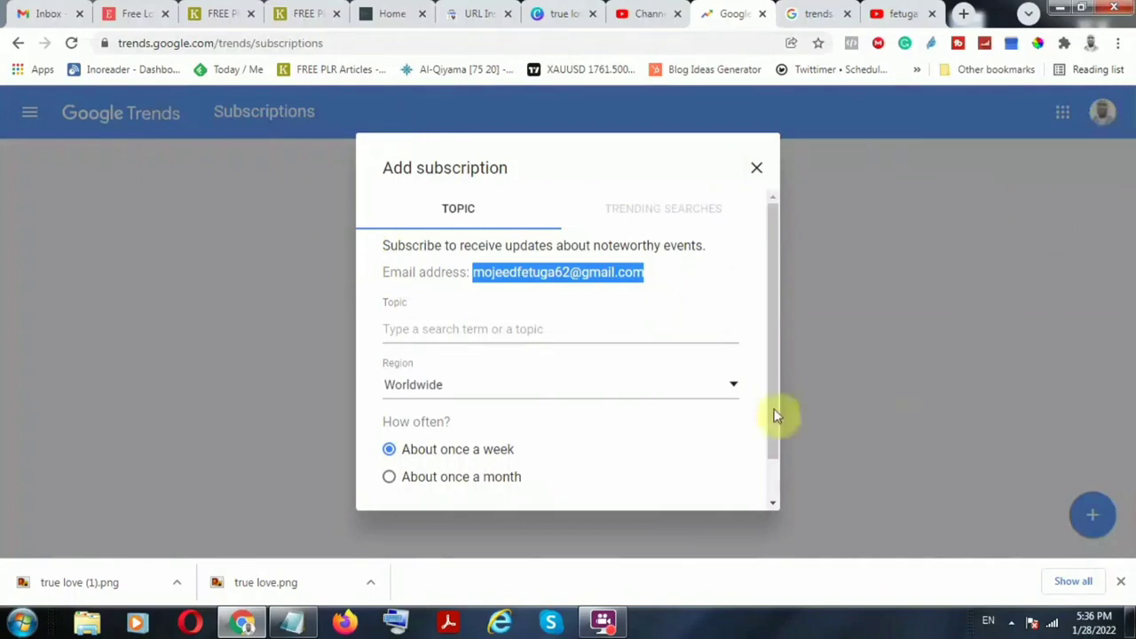
Set the subscription topic to the search term "Website Development, Wordpress".
click(417, 327)
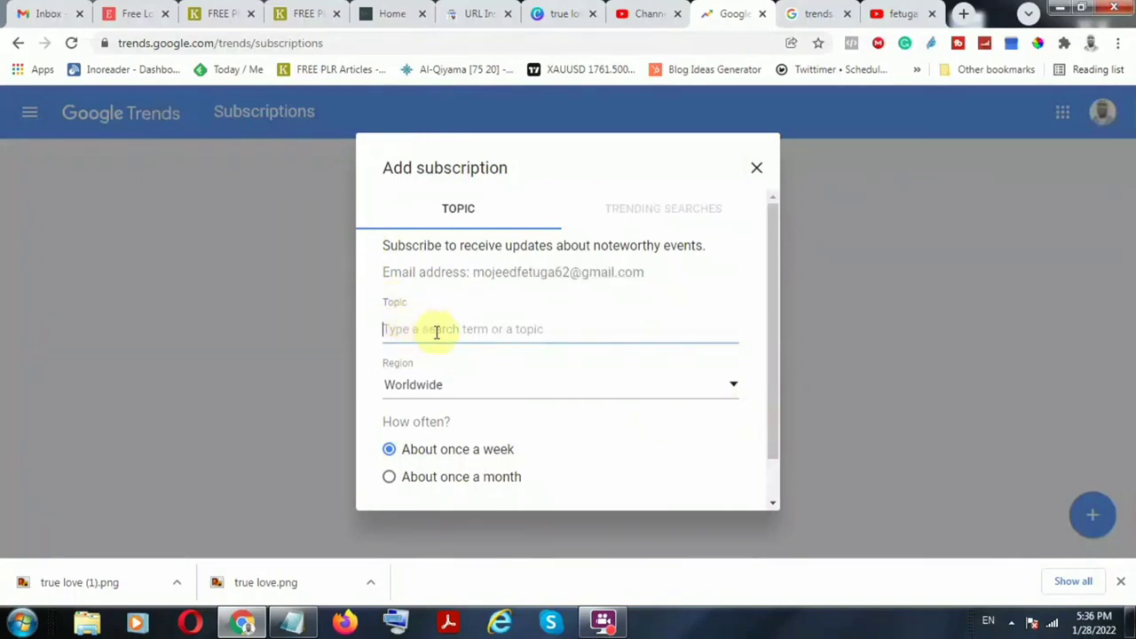
text(Web)
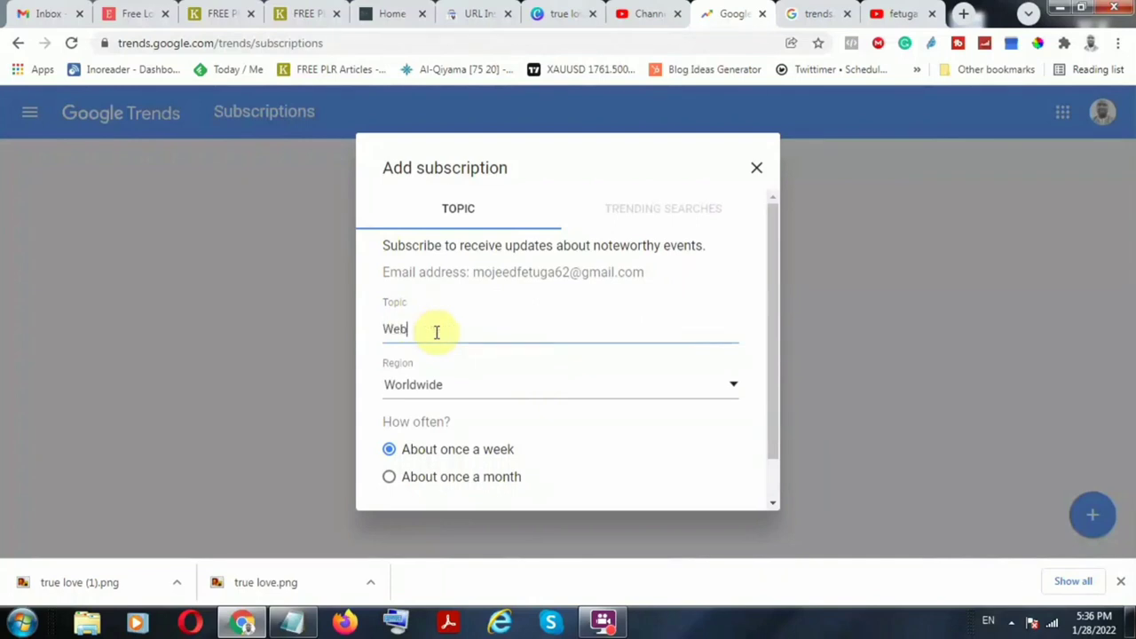
text(site )
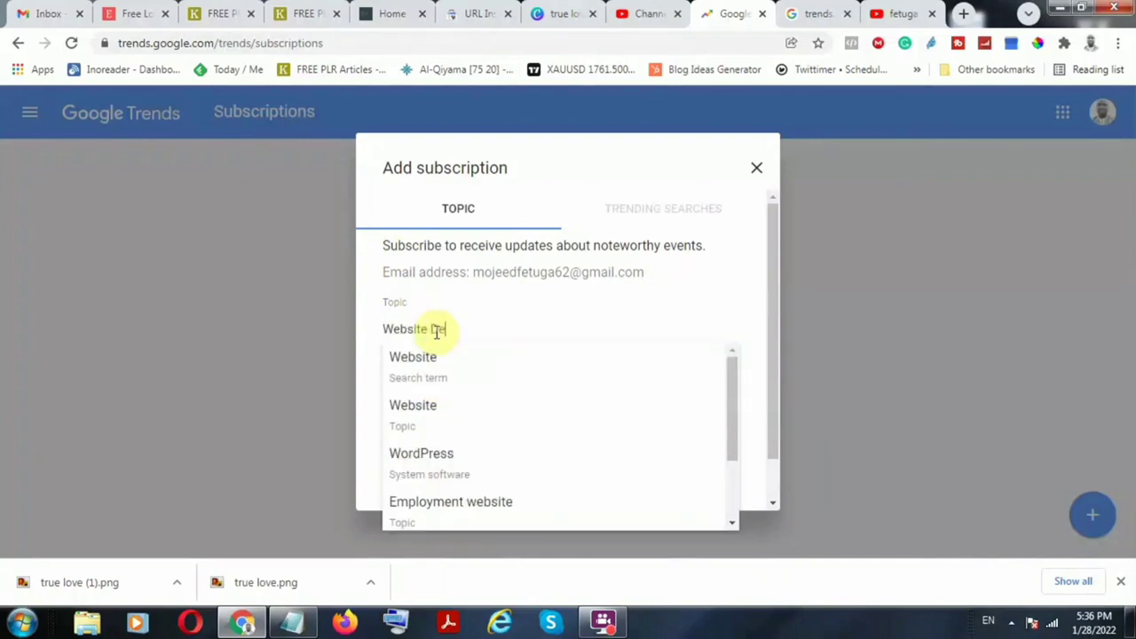
text(Develp)
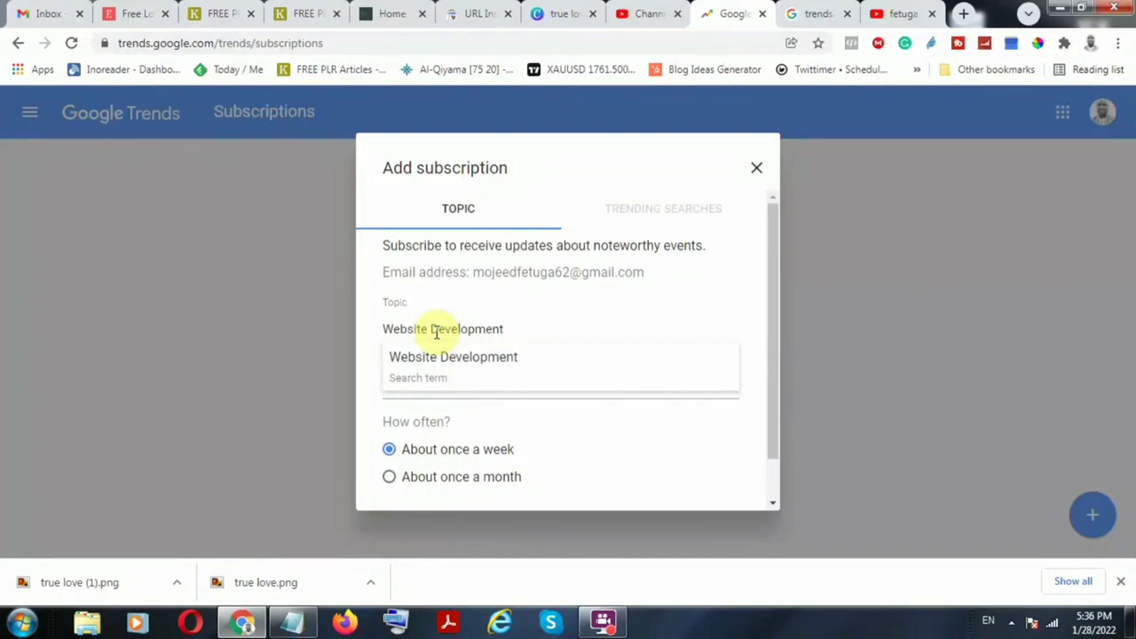
click(667, 373)
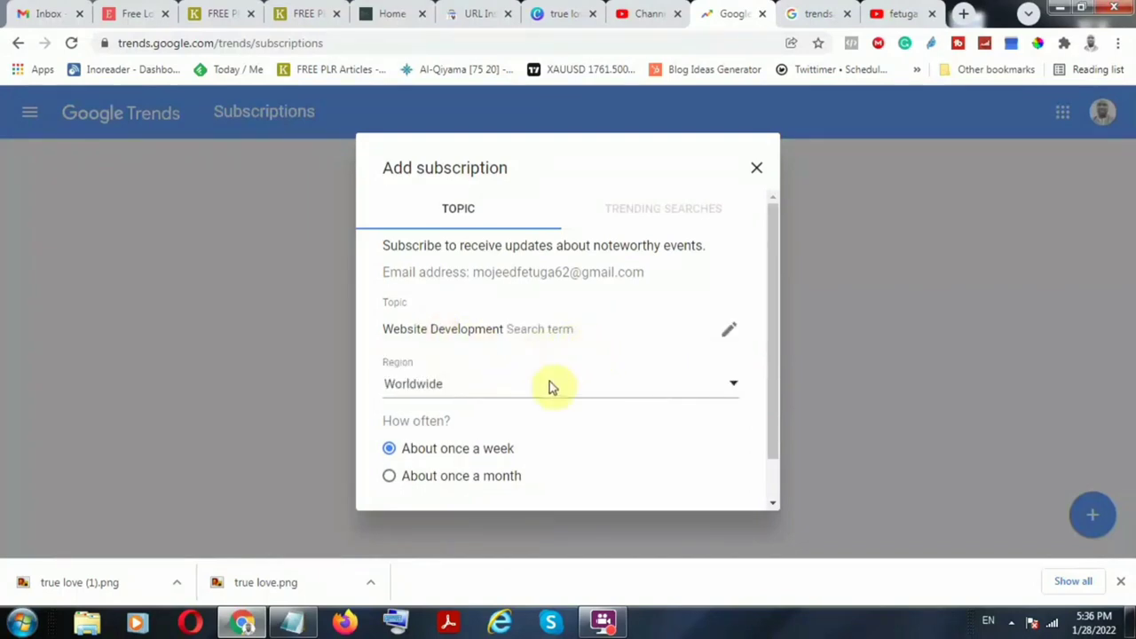
click(565, 328)
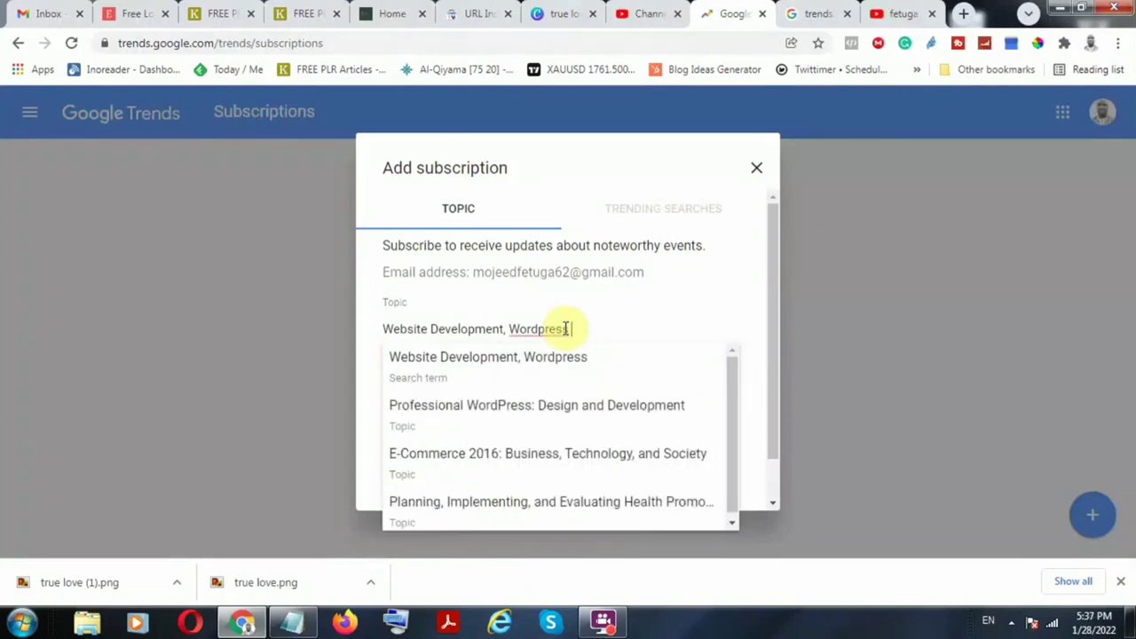
key(Return)
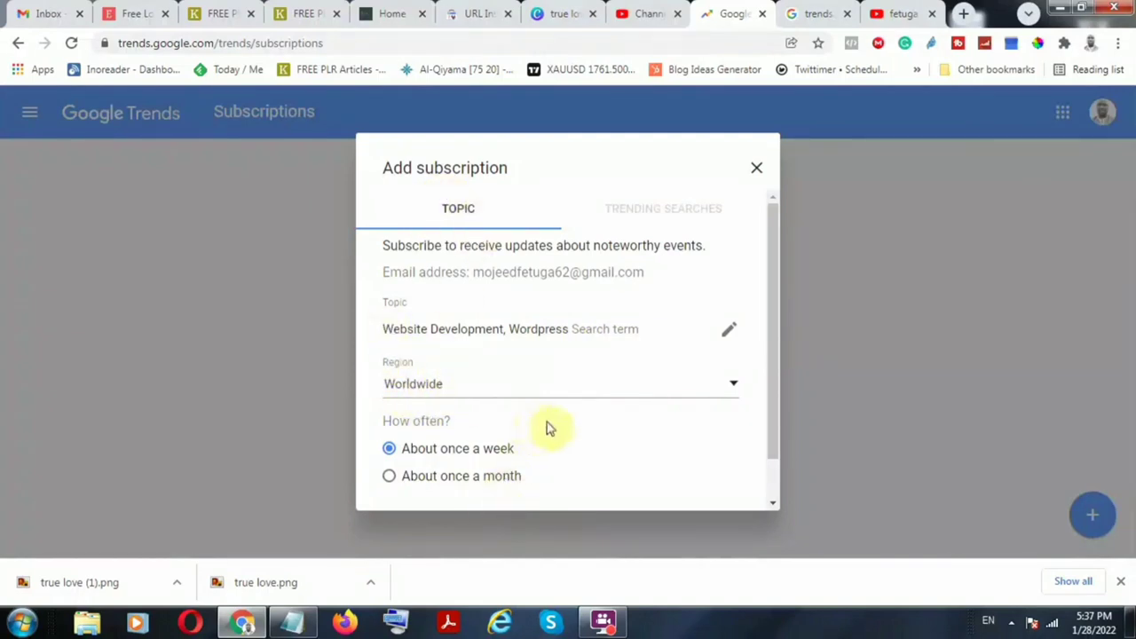
Subscribe to the topic with the region Worldwide and updates about once a week.
scroll(559, 433, down, 1)
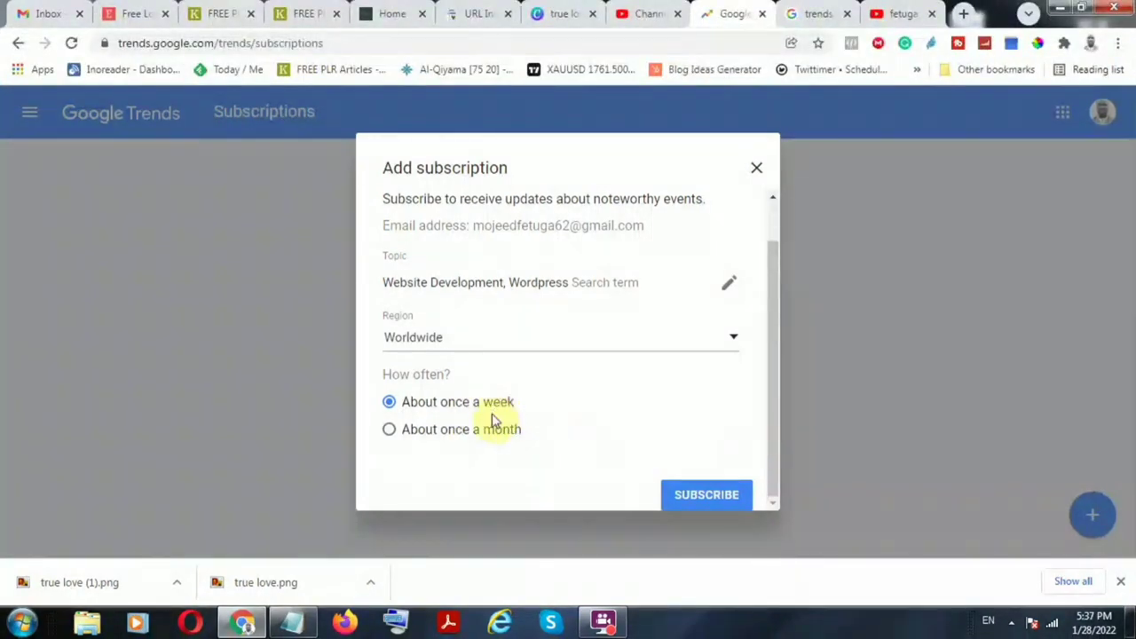
click(706, 495)
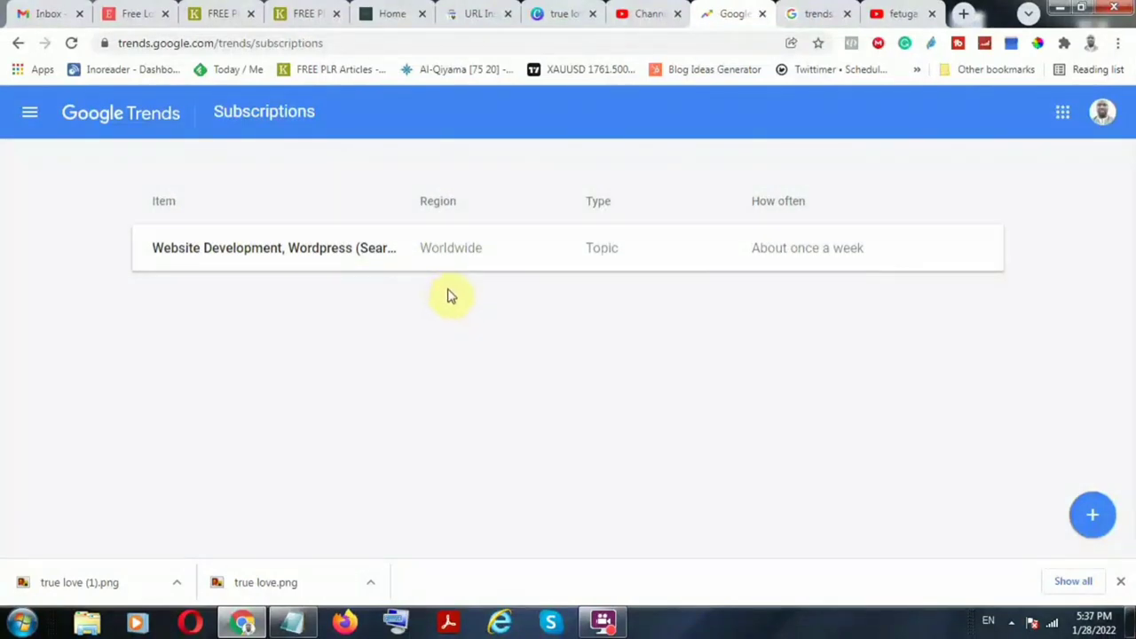
mouse_move(962, 257)
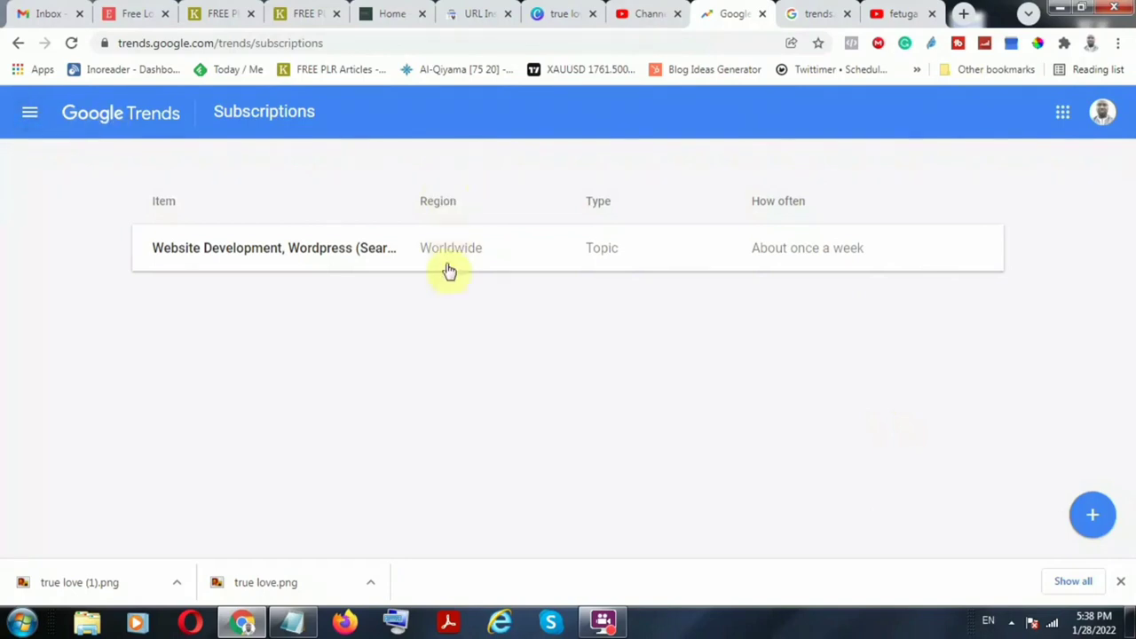
Return to the Google Trends home page, and switch to YouTube to browse the presenter's uploaded videos again.
click(111, 117)
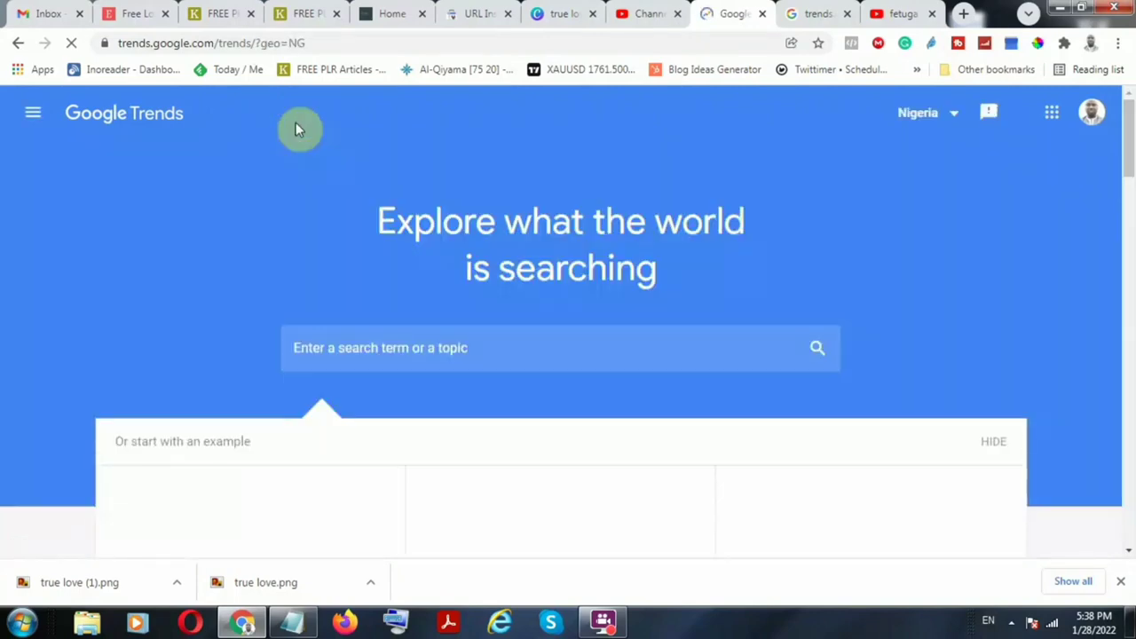
click(892, 14)
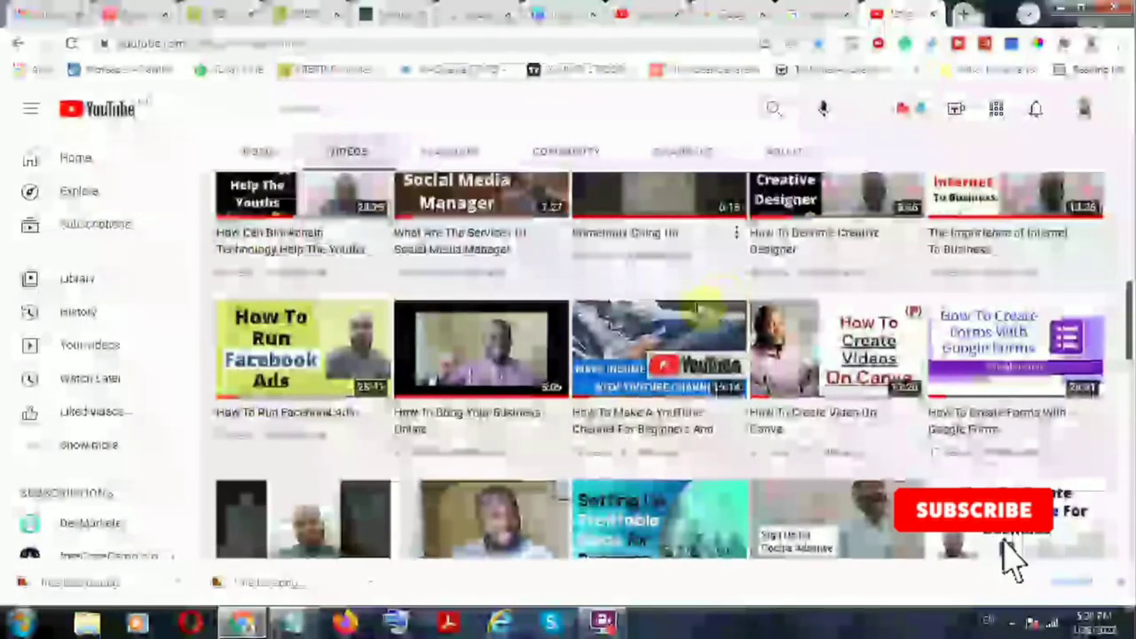
scroll(699, 301, down, 15)
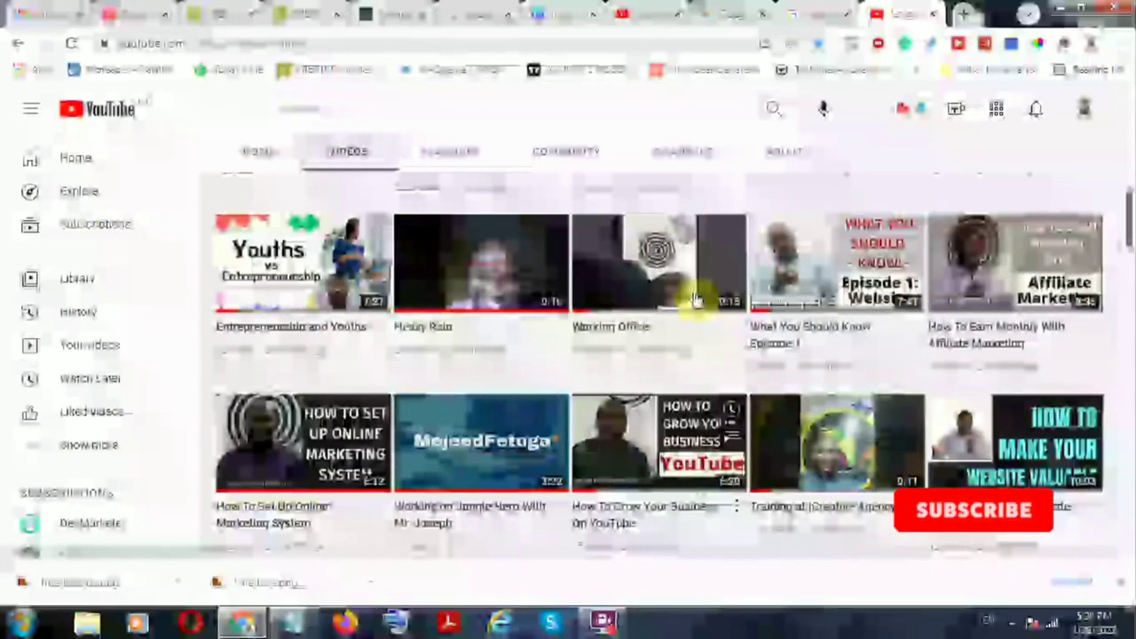
scroll(695, 300, up, 10)
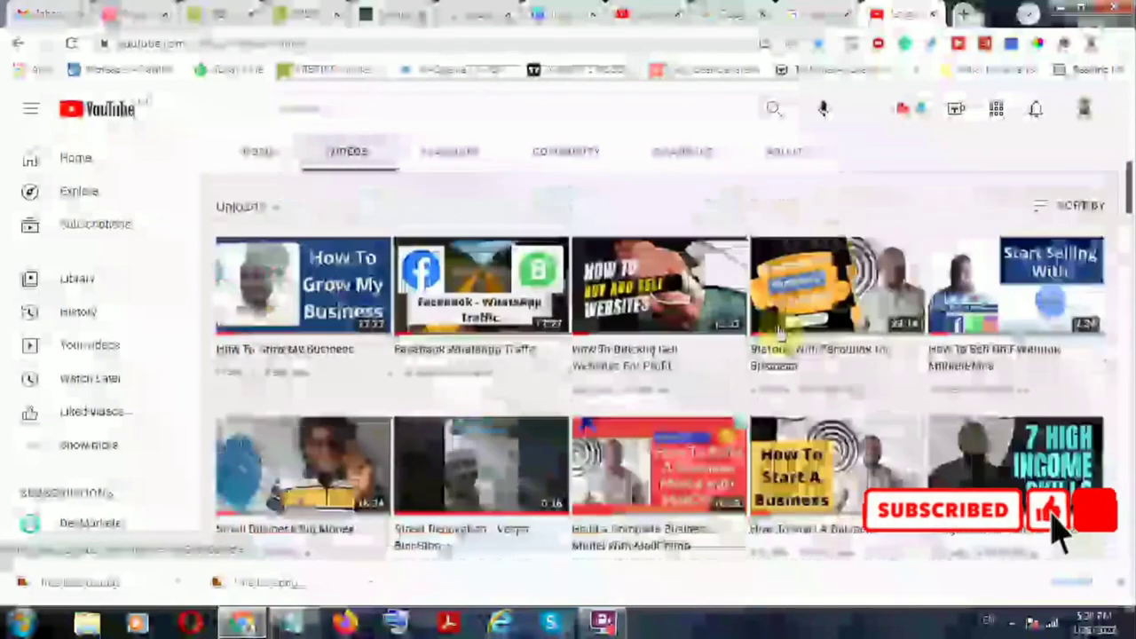